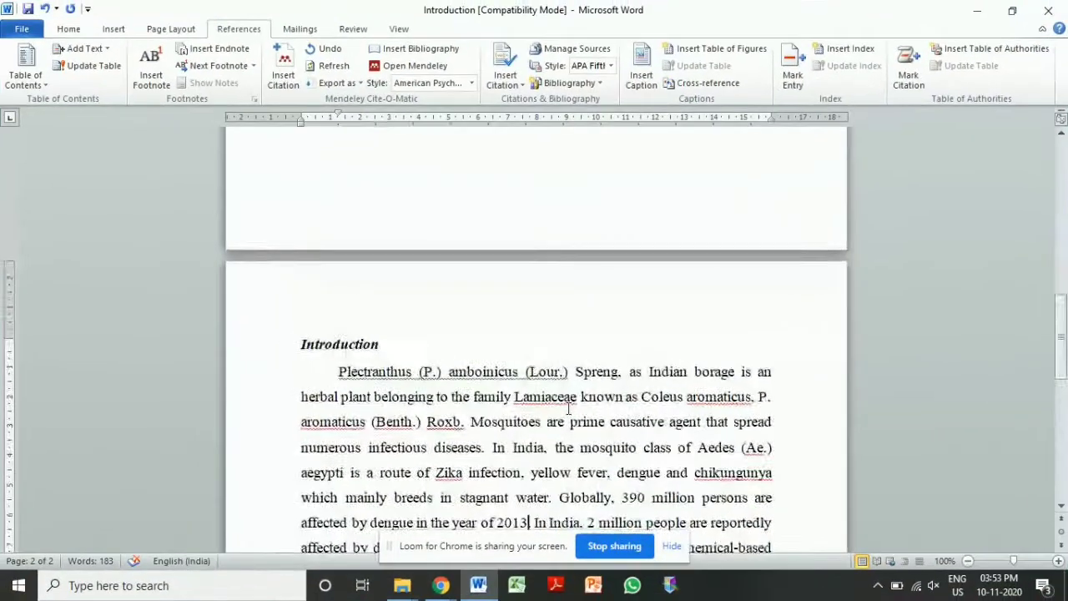
Scroll through the document and check the 'Referencing Software Mendeley' title.
scroll(569, 409, "up", 15)
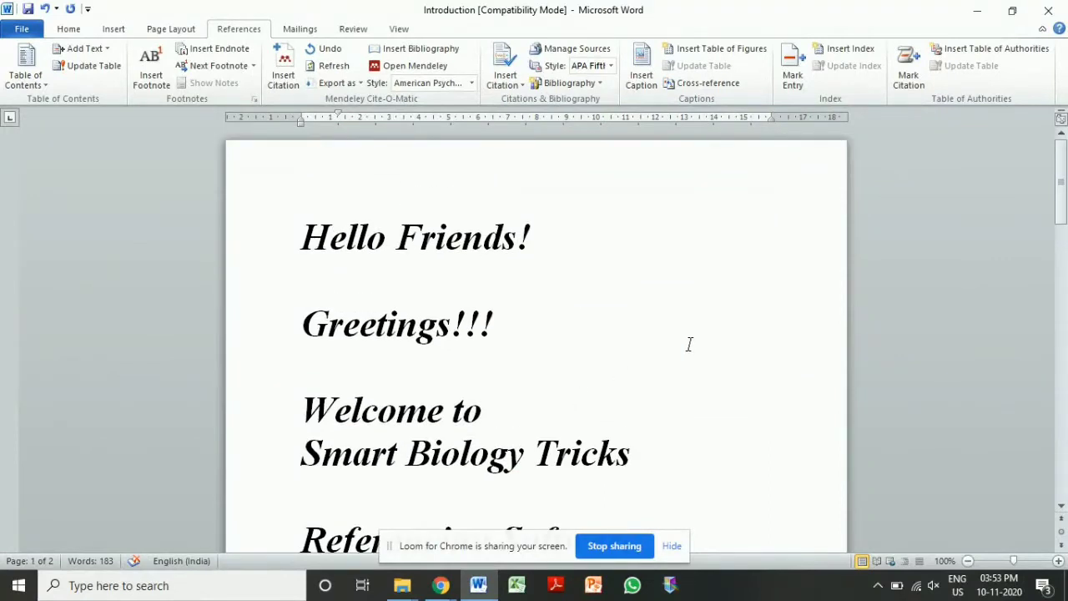
scroll(690, 344, "down", 2)
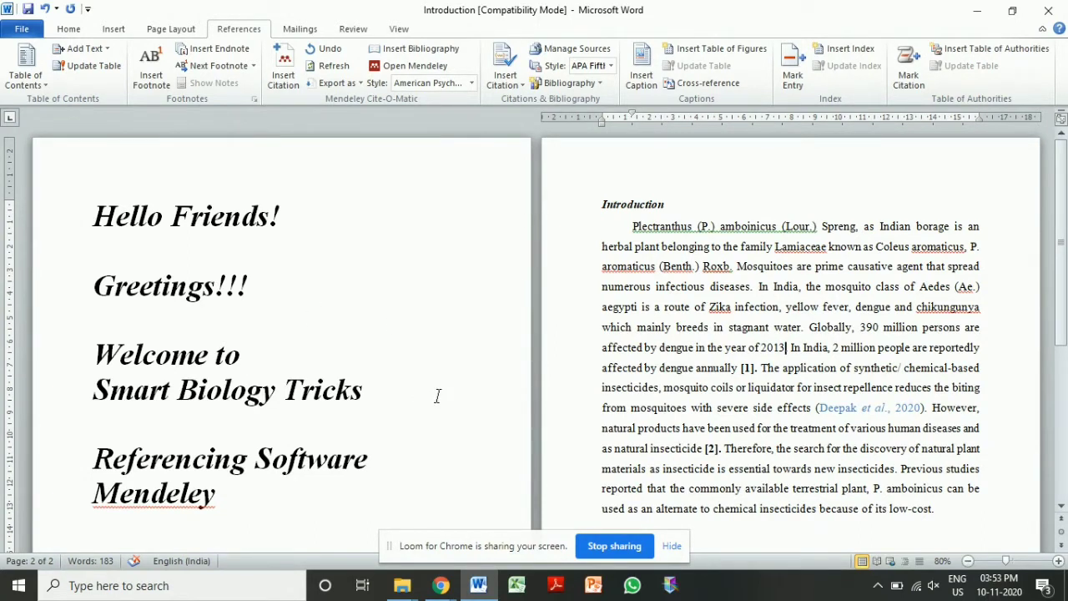
left_click_drag(232, 497, 110, 458)
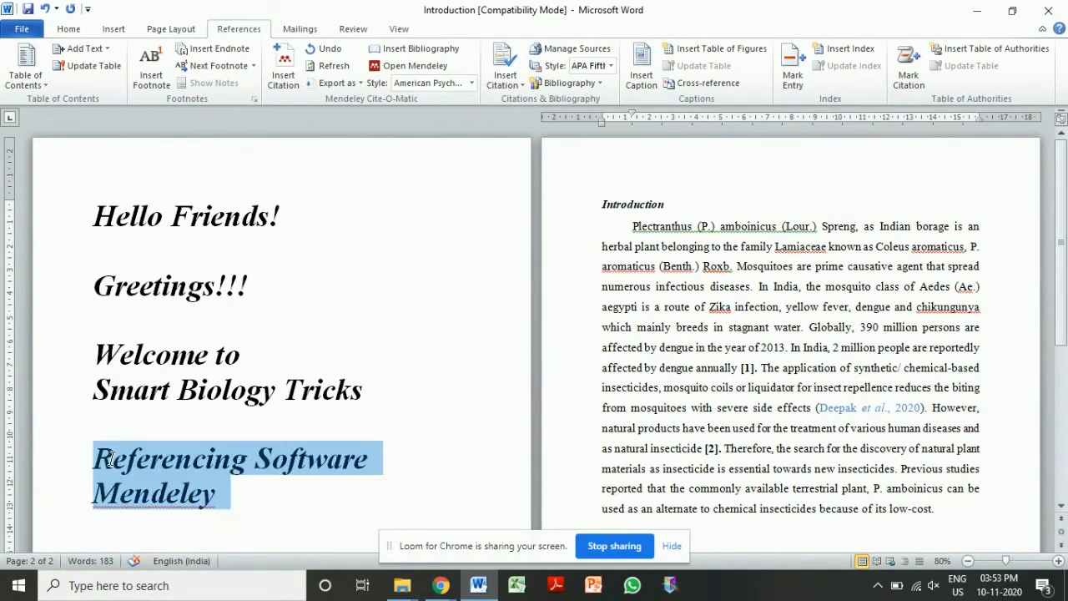
left_click(145, 494)
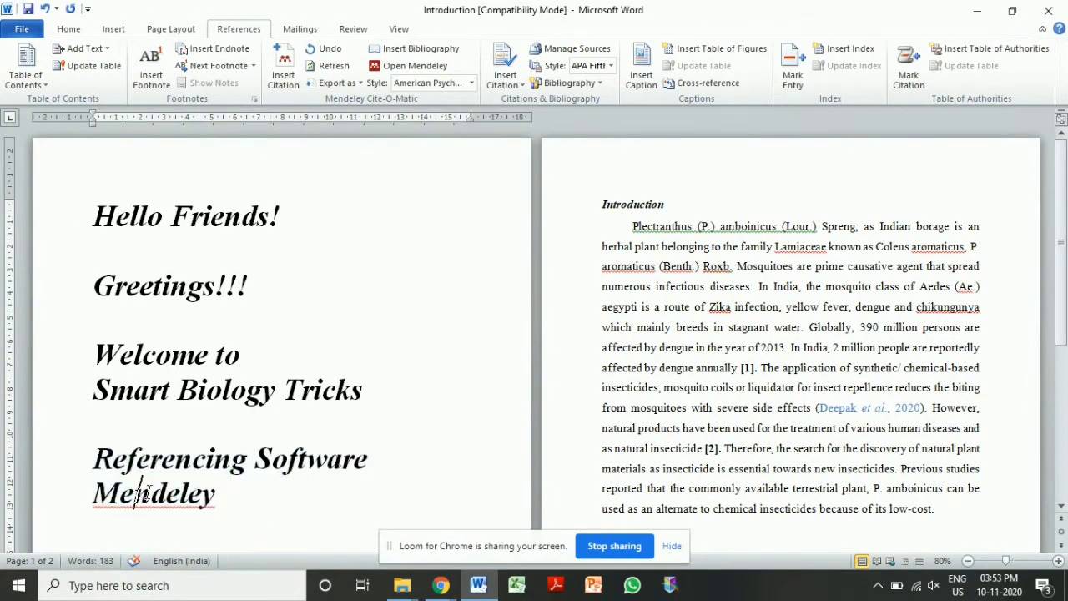
scroll(774, 364, "up", 1, "ctrl")
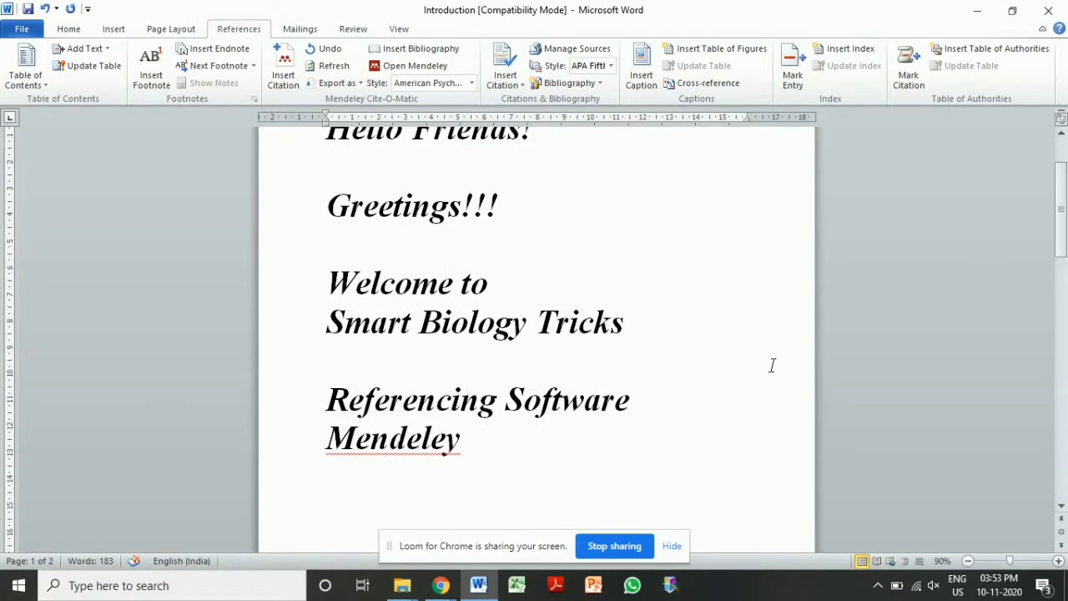
scroll(772, 365, "down", 15)
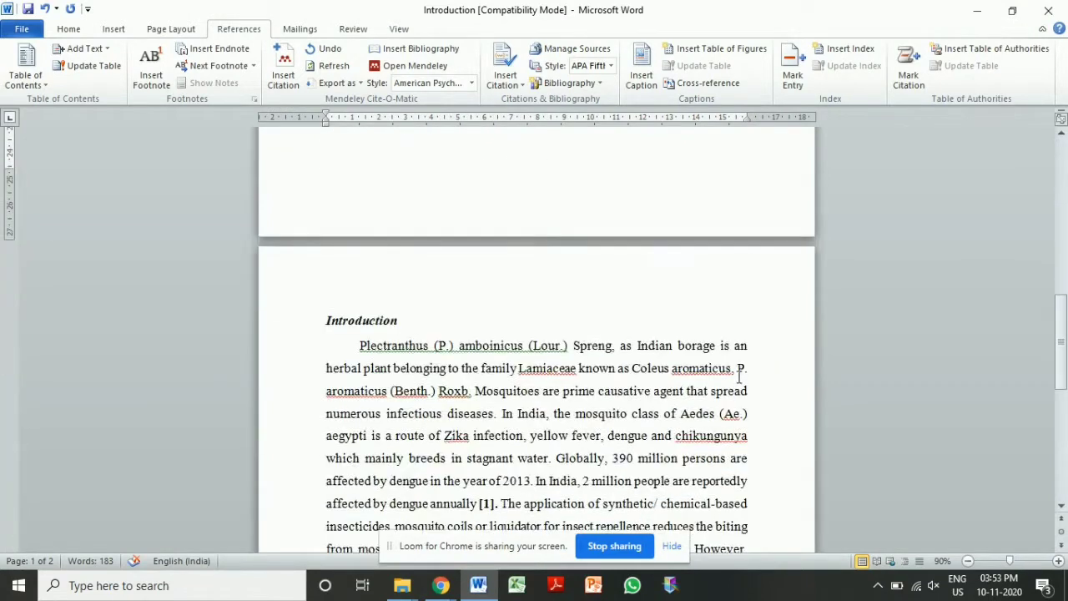
scroll(735, 371, "up", 2, "ctrl")
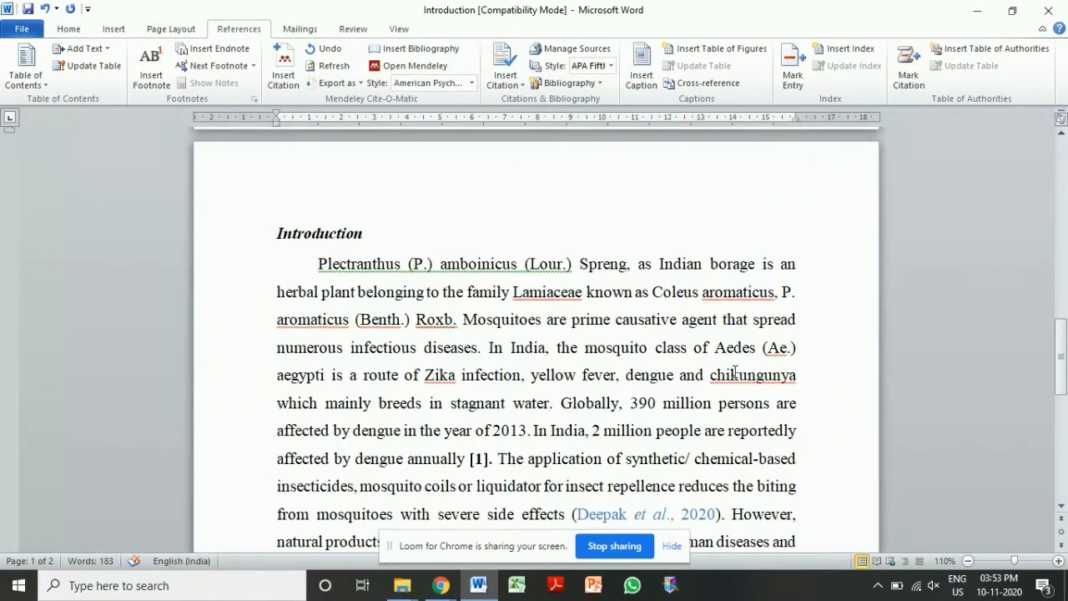
scroll(680, 334, "down", 1)
Inspect the [1] and author–year citations in the Introduction, then minimize Word.
left_click(701, 305)
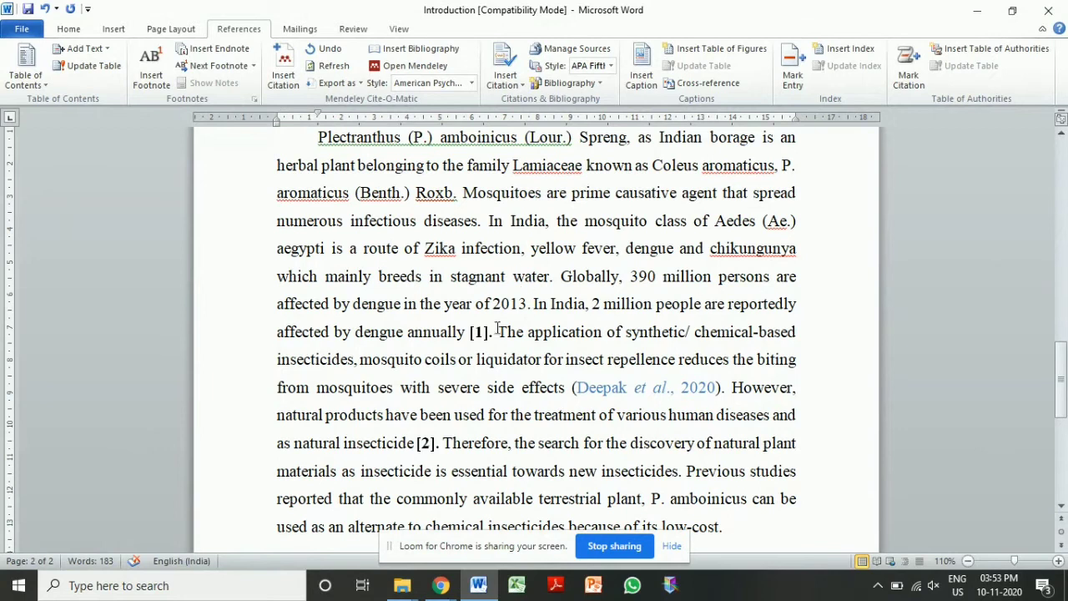
left_click_drag(486, 333, 470, 333)
left_click(476, 346)
scroll(480, 350, "up", 3)
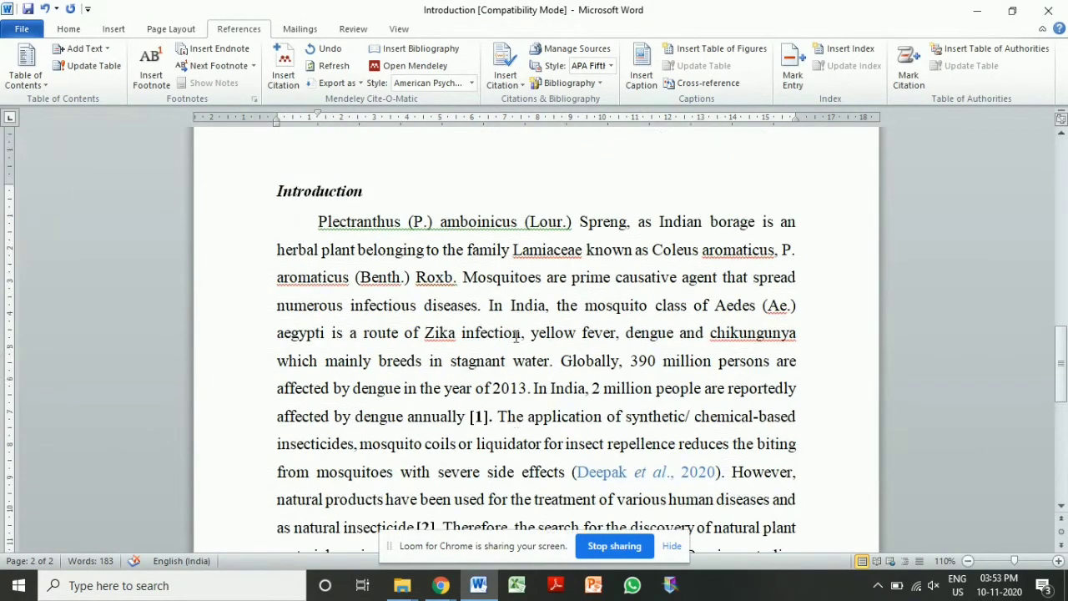
scroll(489, 363, "down", 2)
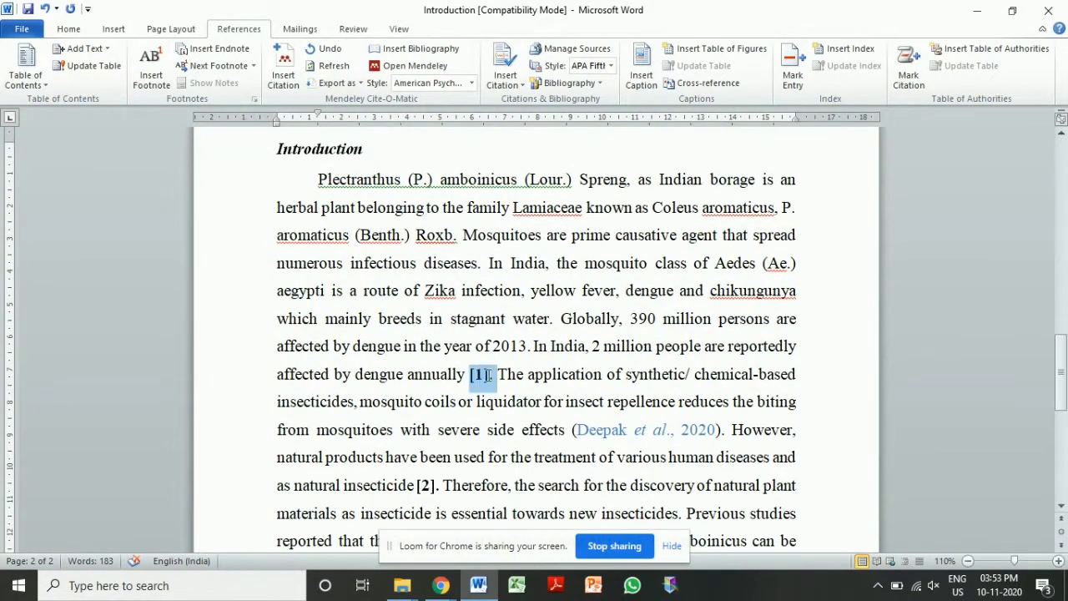
left_click_drag(576, 430, 702, 434)
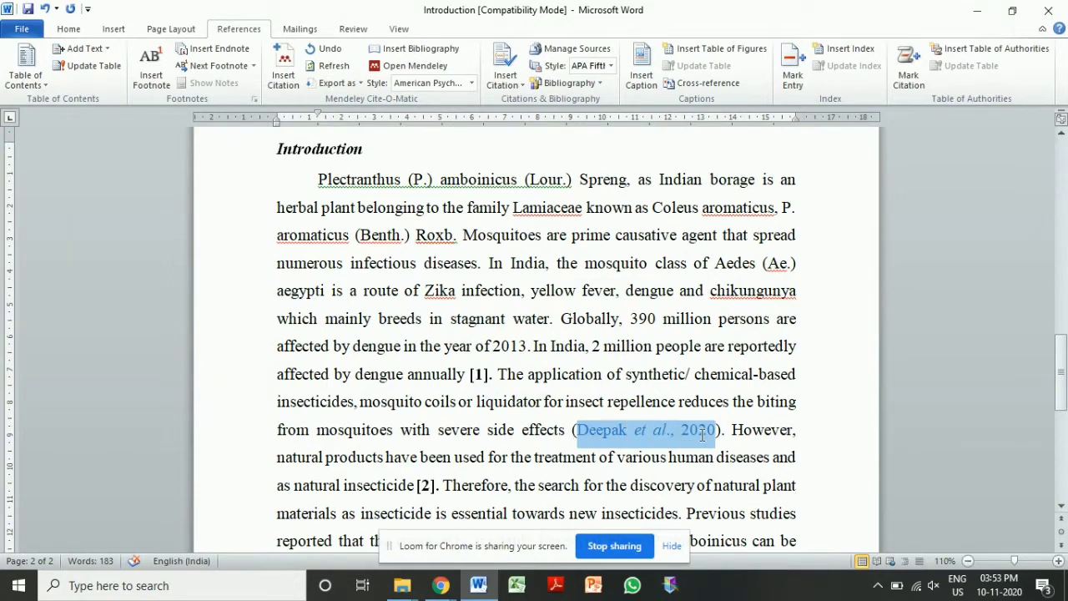
left_click(614, 430)
scroll(500, 376, "down", 4)
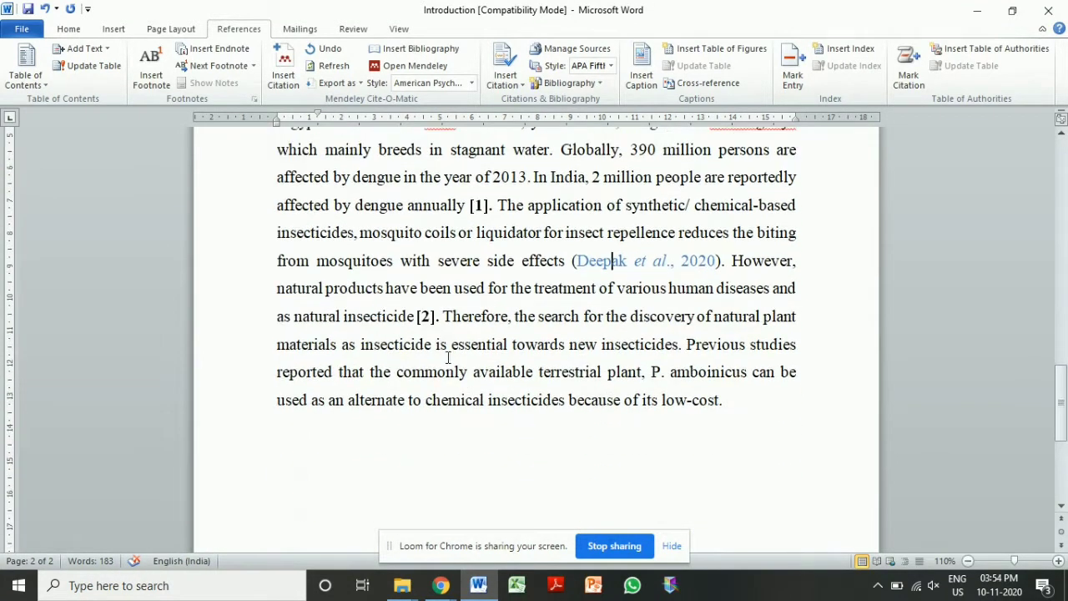
scroll(422, 316, "up", 4)
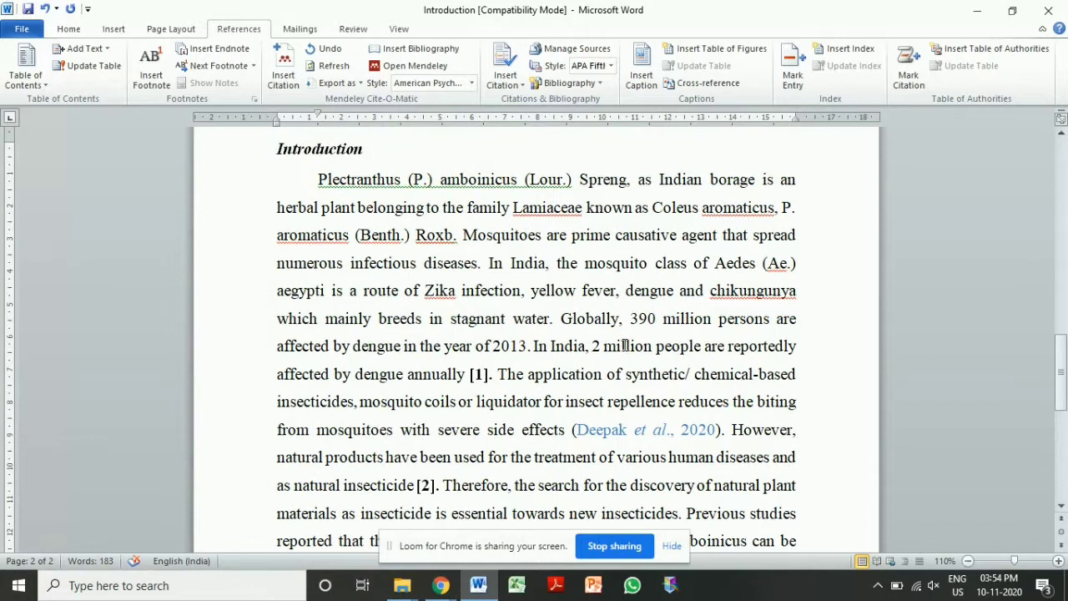
scroll(625, 345, "down", 4)
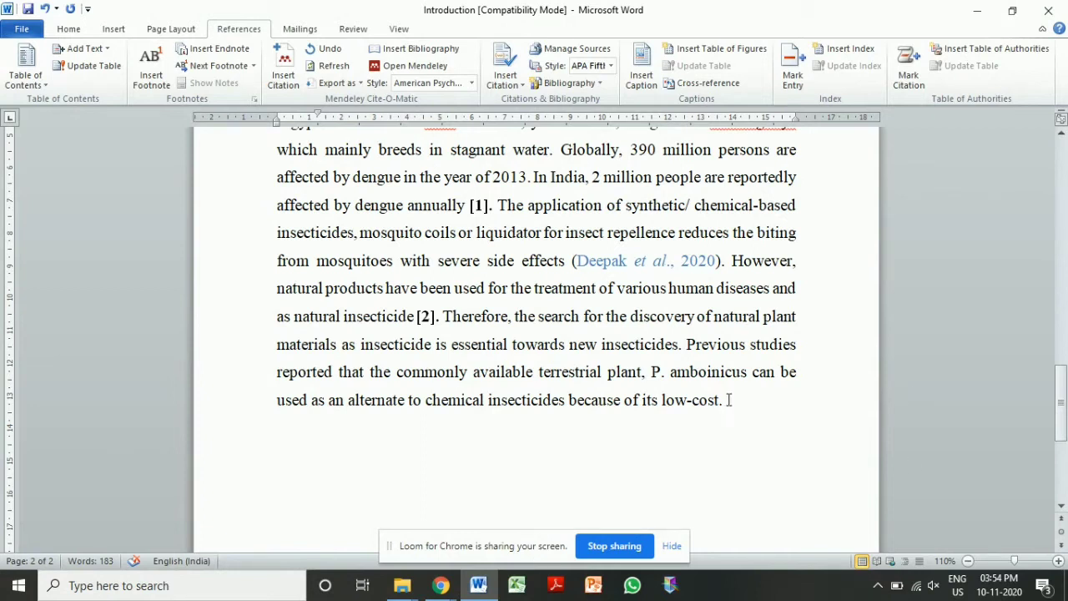
scroll(731, 393, "up", 4)
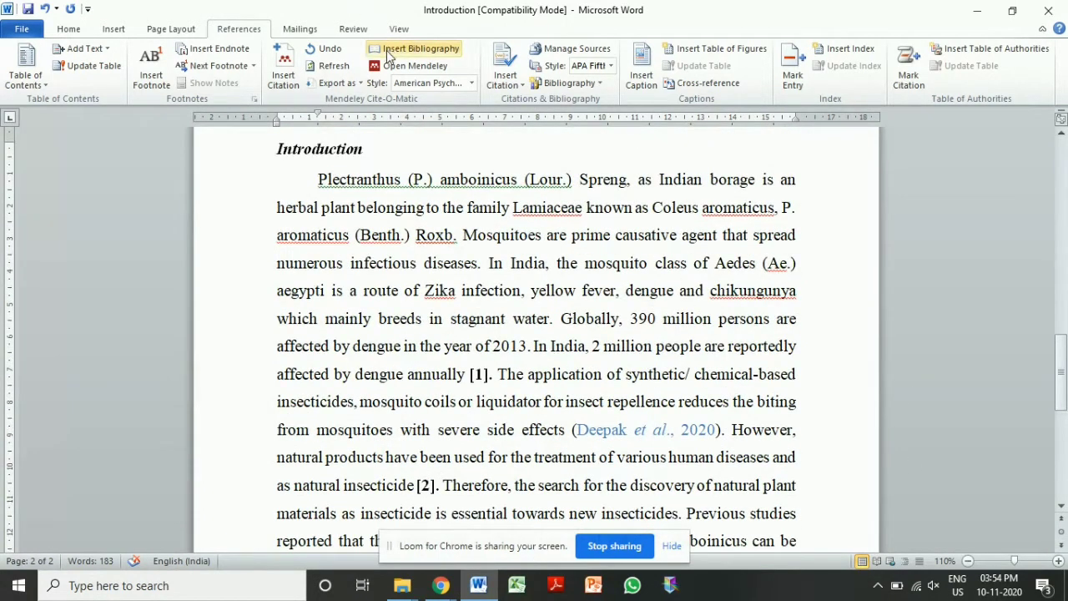
scroll(387, 55, "up", 3)
left_click(979, 9)
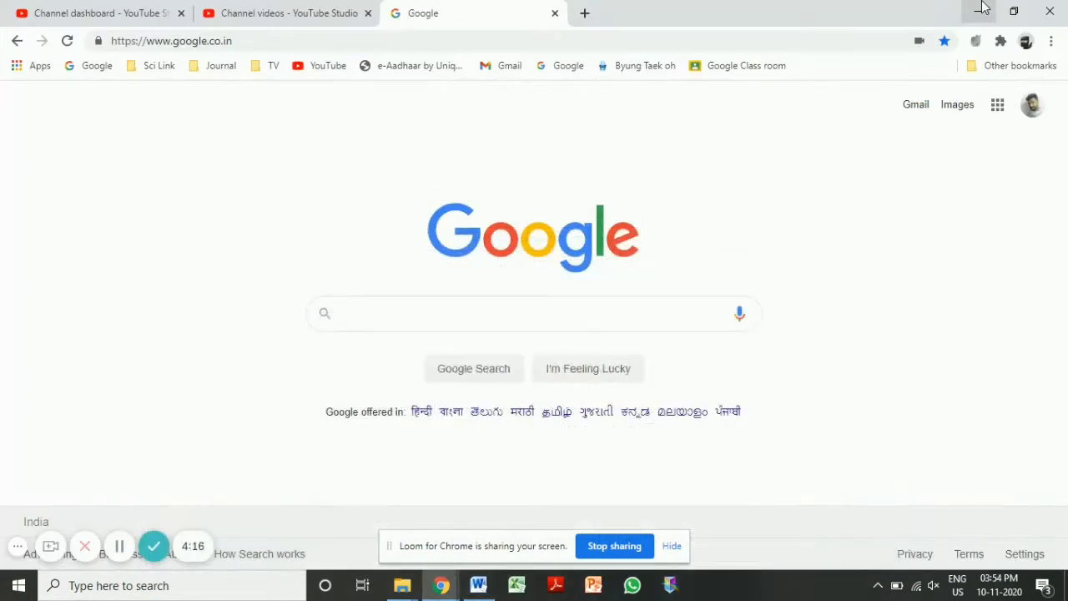
Minimize Chrome so the Mendeley Desktop library is in view.
left_click(981, 9)
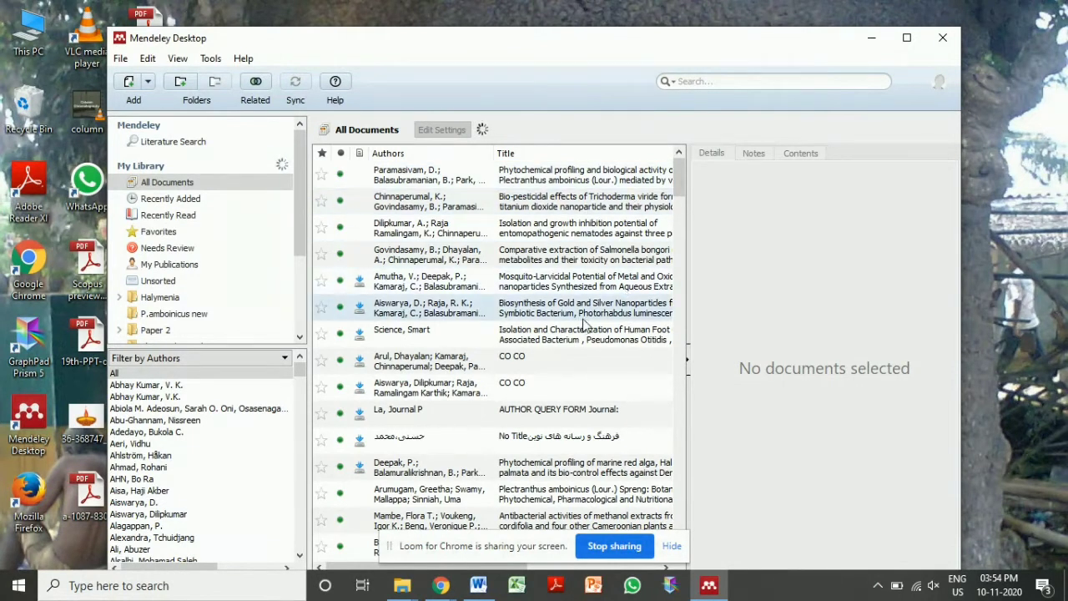
Create a new empty library folder named 'Test'.
scroll(144, 275, "down", 1)
scroll(143, 275, "down", 2)
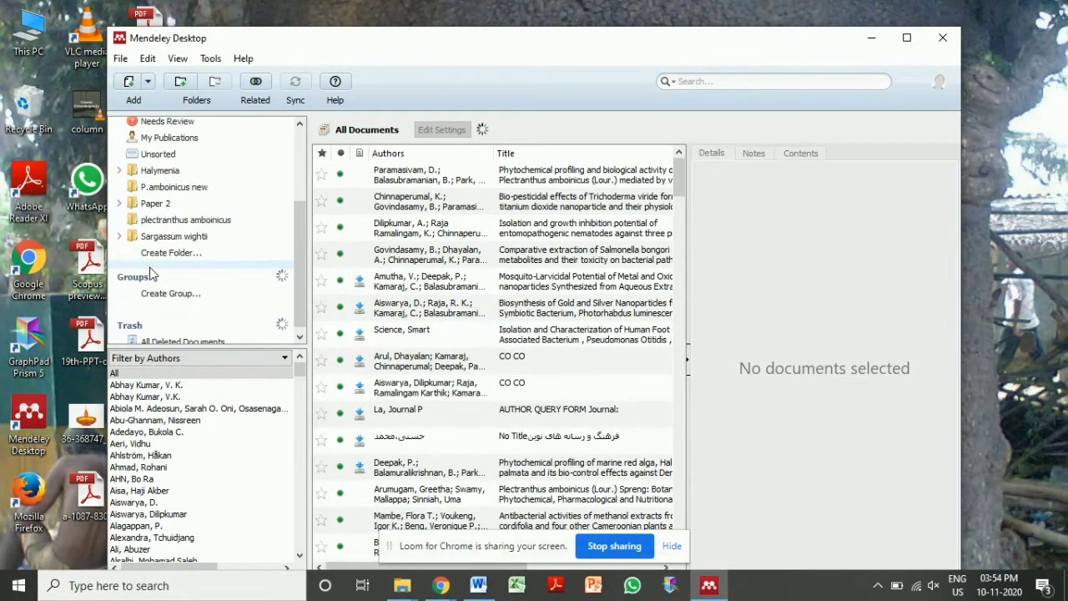
left_click(172, 253)
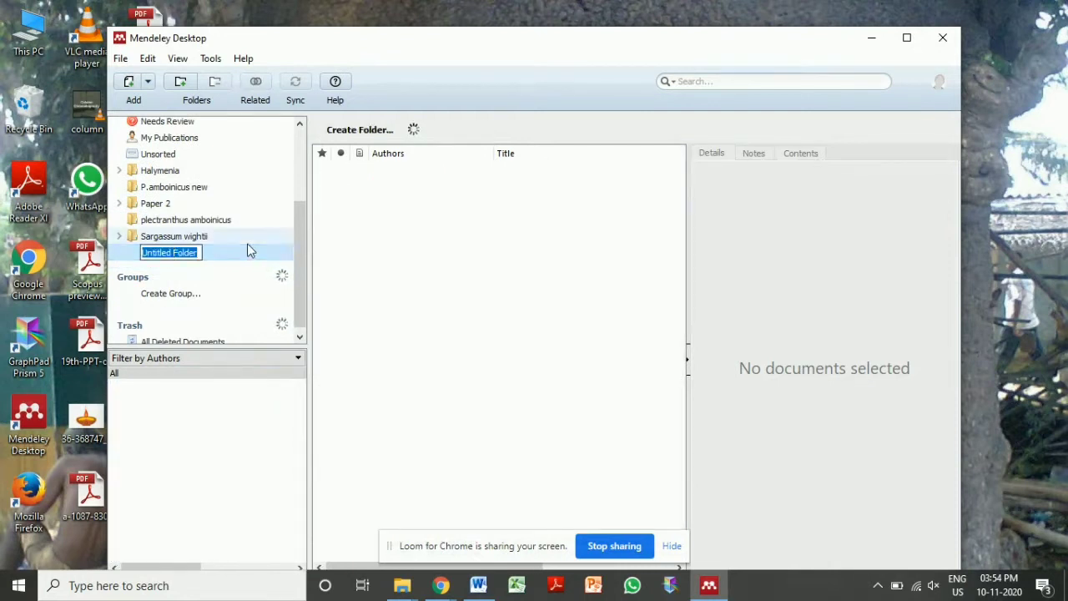
type("Test")
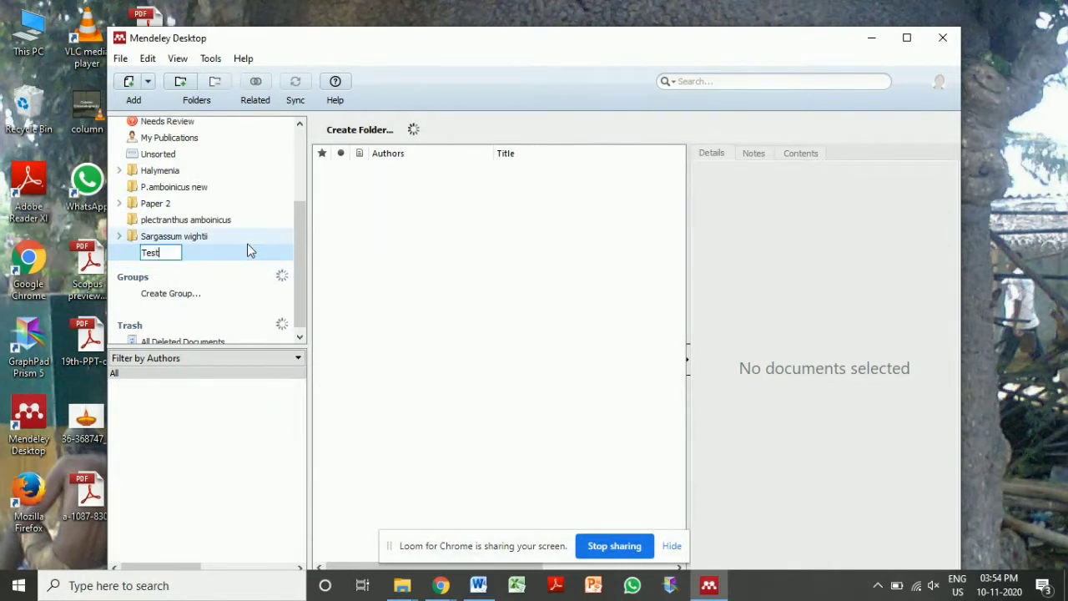
key("Return")
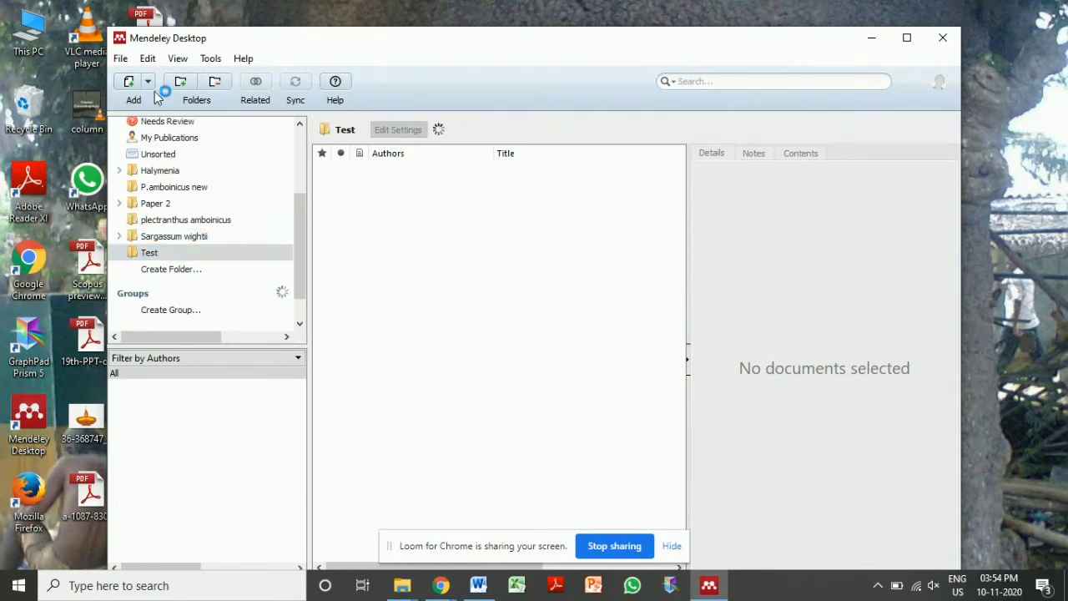
Add files from D:\Education Drive\01 Ph.D\Lab, in the author's publications folder.
left_click(131, 90)
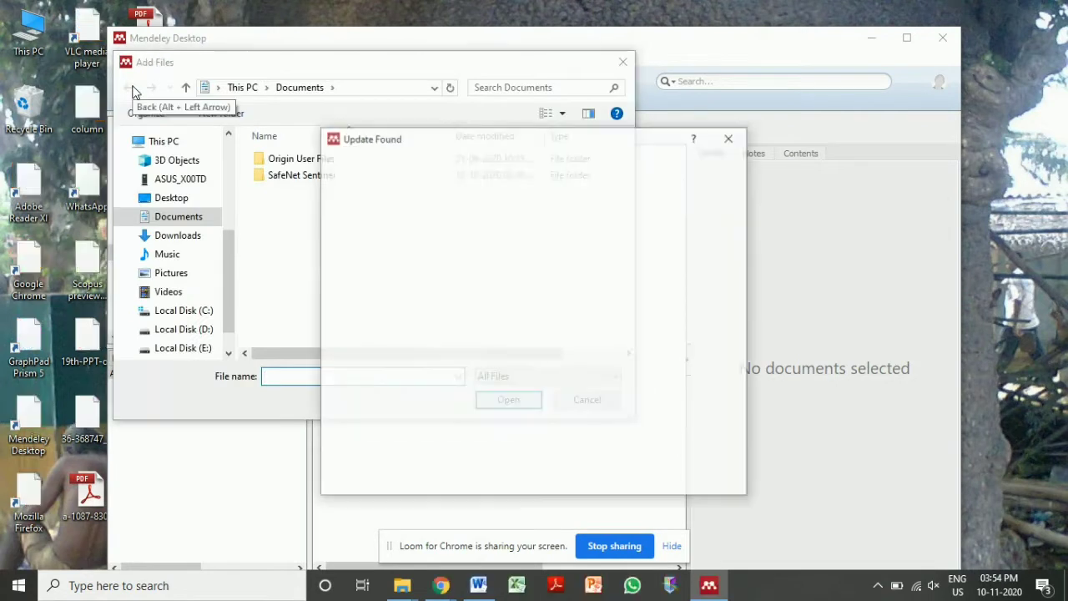
left_click(705, 483)
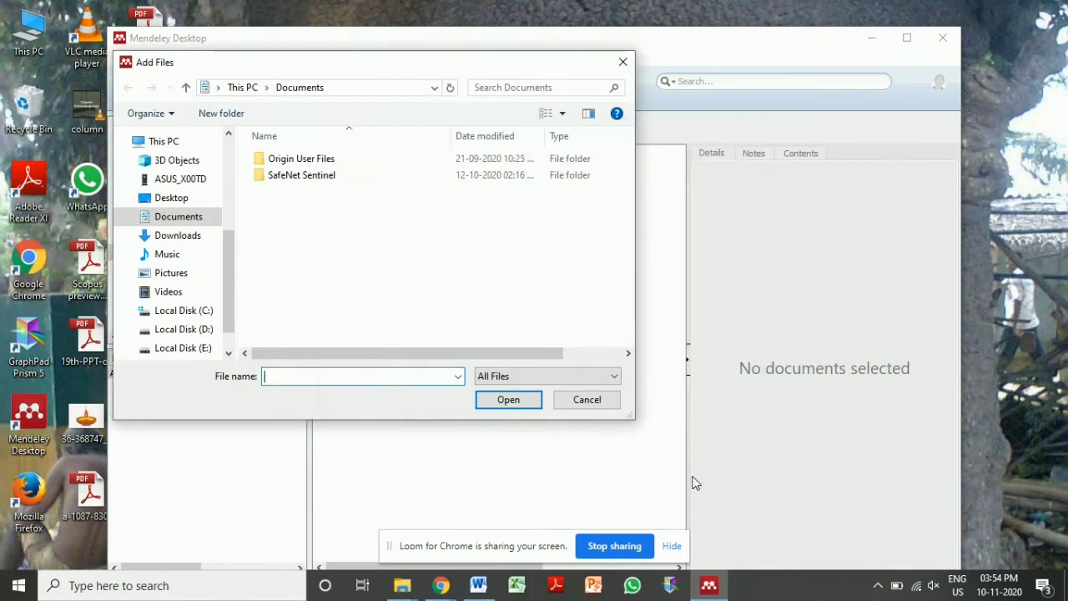
left_click(204, 331)
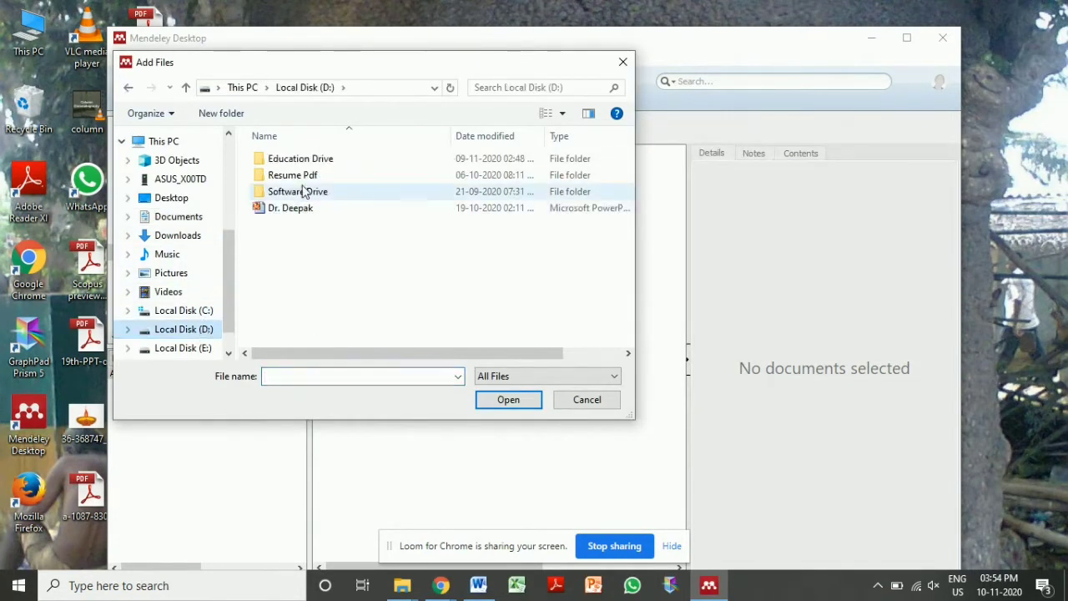
double_click(305, 162)
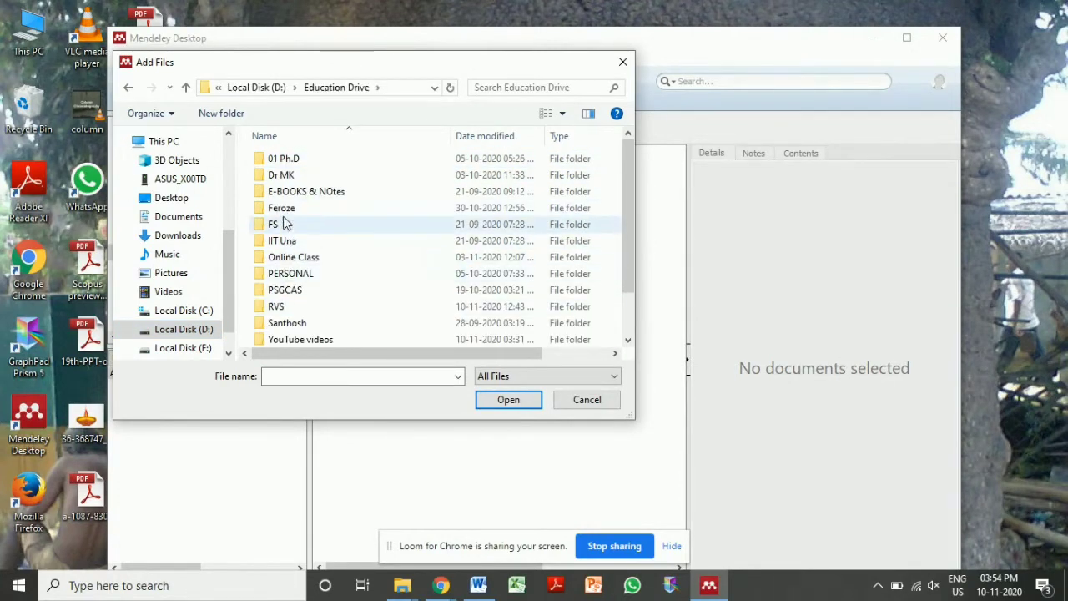
double_click(288, 160)
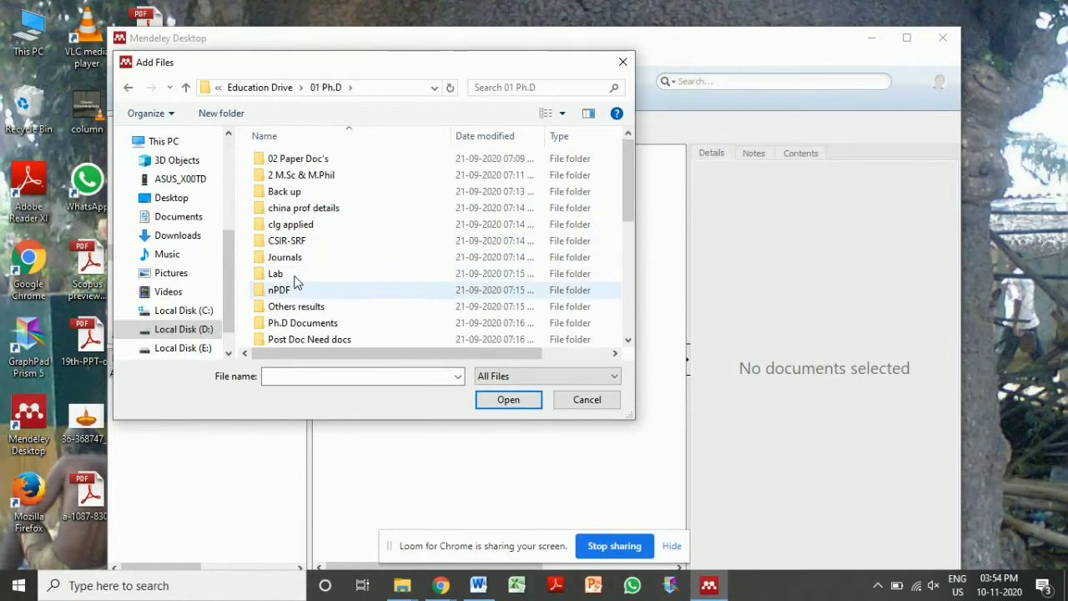
double_click(292, 275)
double_click(279, 159)
Select all the PDFs, leaving out the subfolders, and import them into Test.
left_click(292, 225)
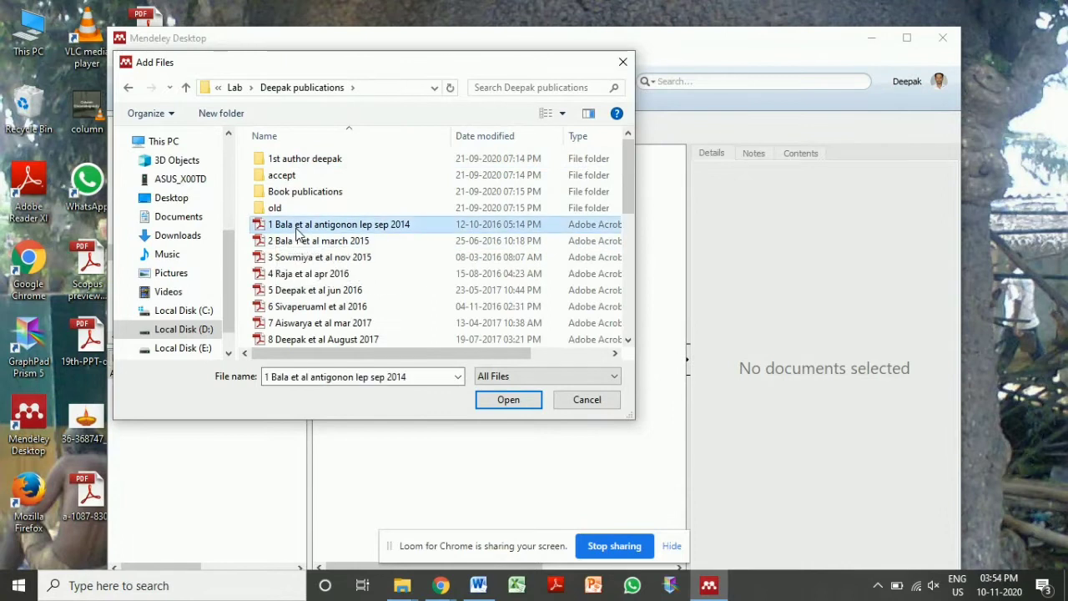
key("ctrl+a")
left_click(282, 207, "ctrl")
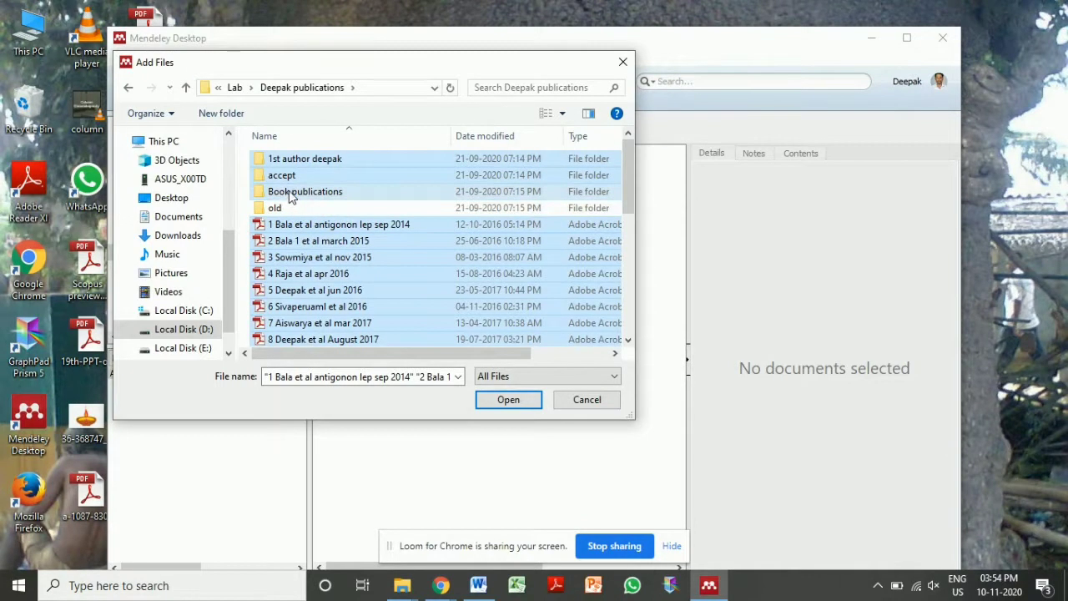
left_click(290, 192, "ctrl")
left_click(282, 175, "ctrl")
left_click(284, 158, "ctrl")
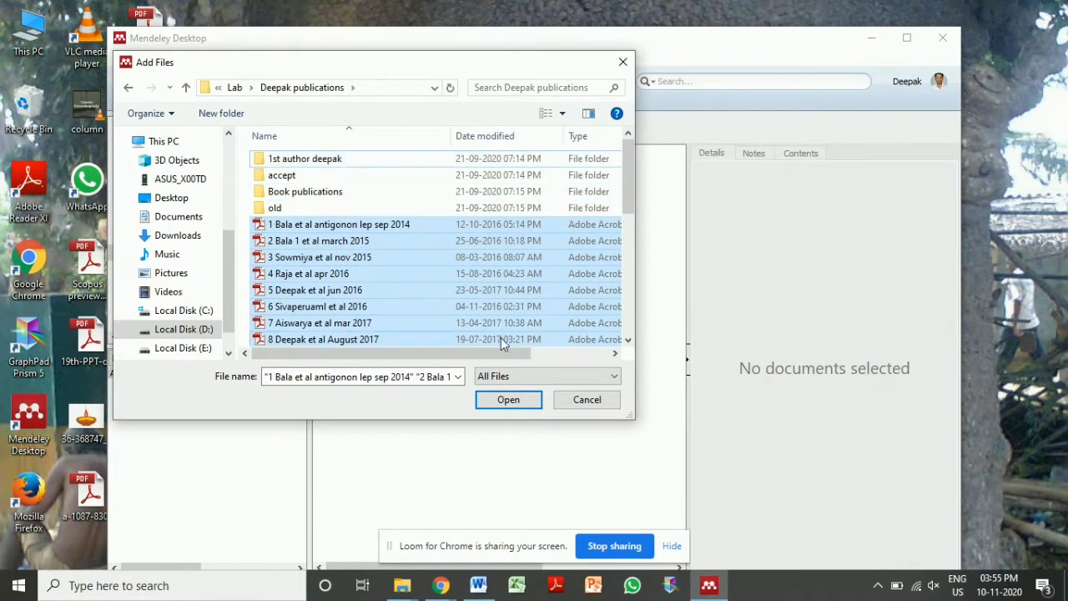
left_click(506, 399)
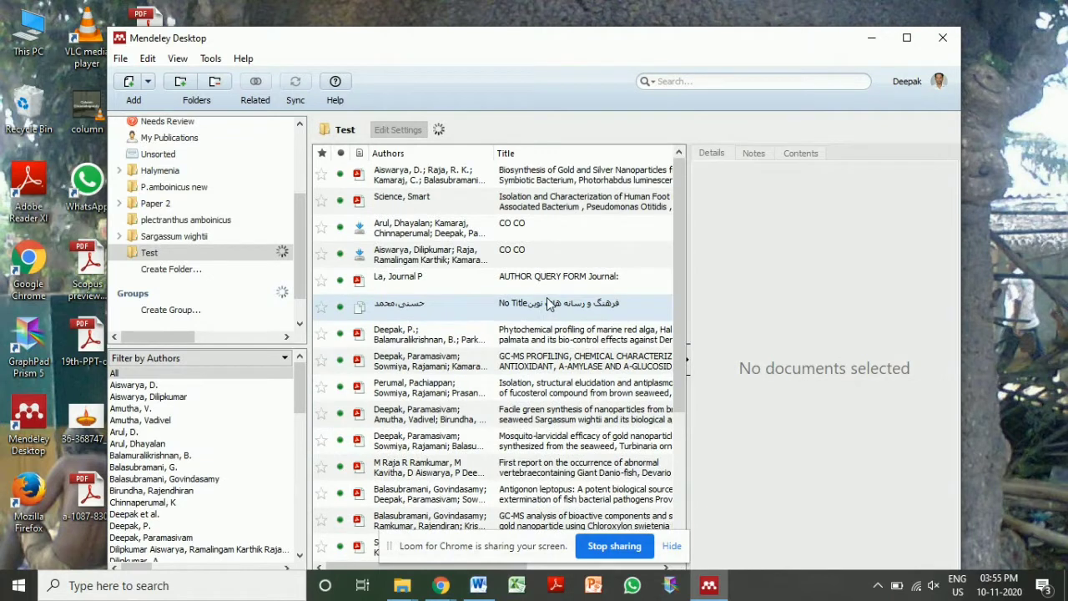
Select all 24 imported papers in the Test folder.
scroll(455, 309, "down", 2)
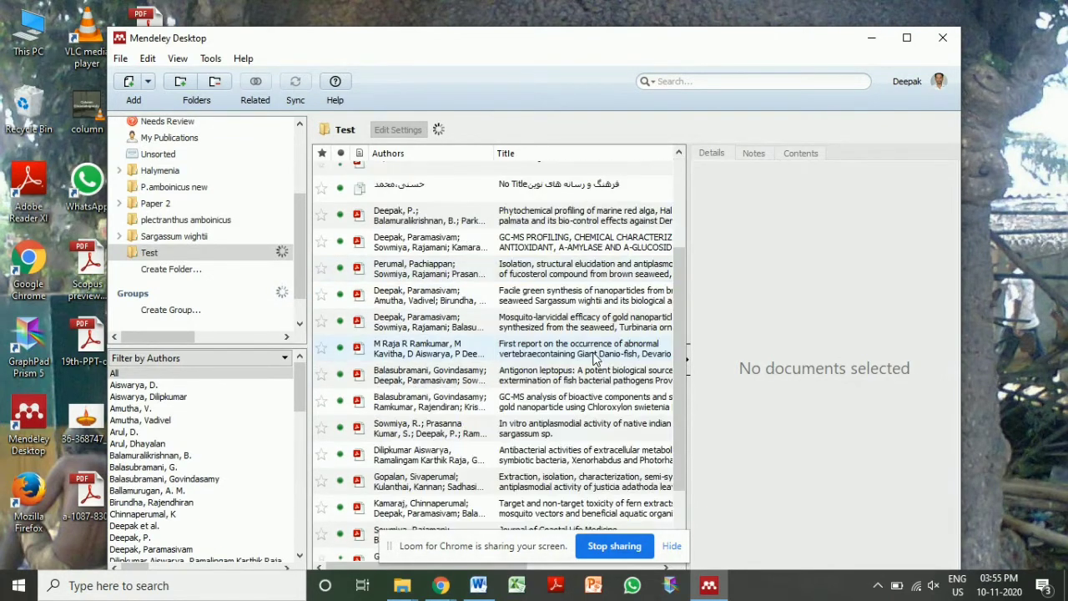
scroll(460, 312, "up", 2)
left_click(433, 184)
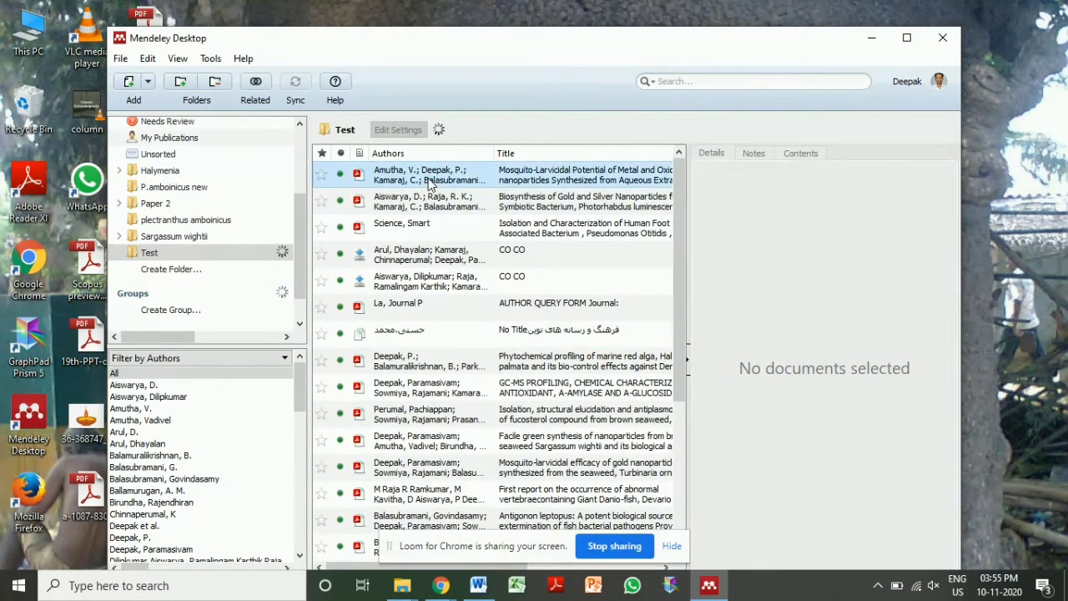
key("ctrl+a")
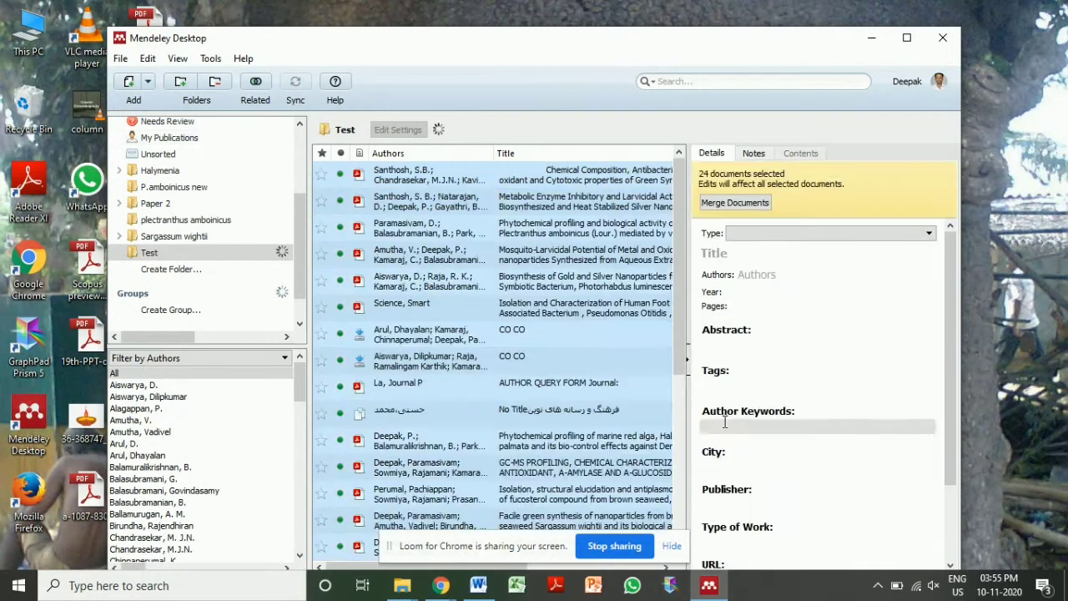
left_click(774, 337)
scroll(790, 362, "down", 2)
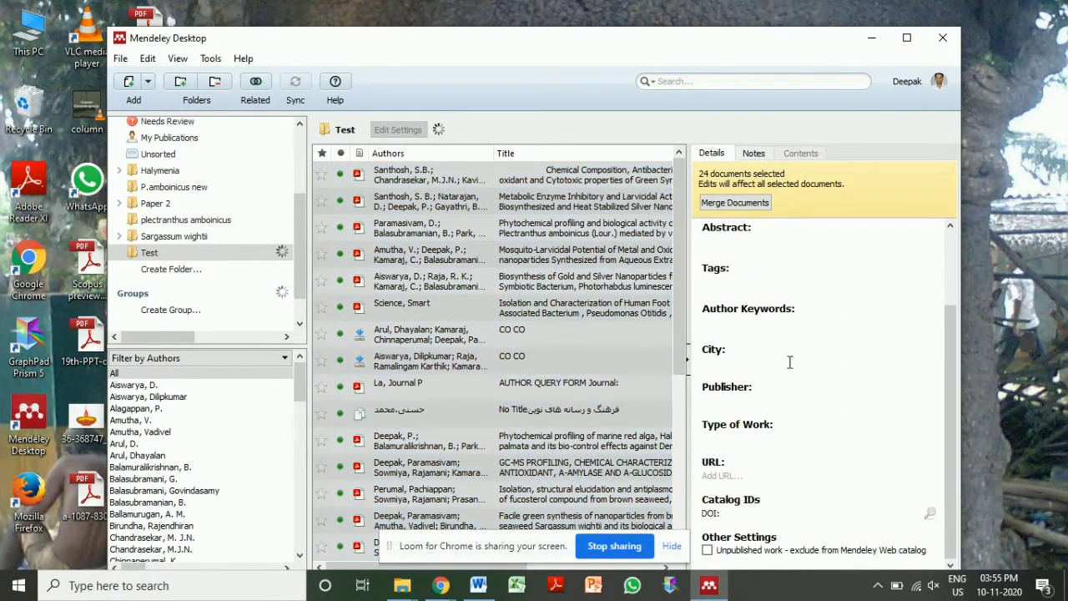
Review details of several papers, including the Plectranthus and Xenorhabdus ones, then minimize Mendeley.
left_click(414, 235)
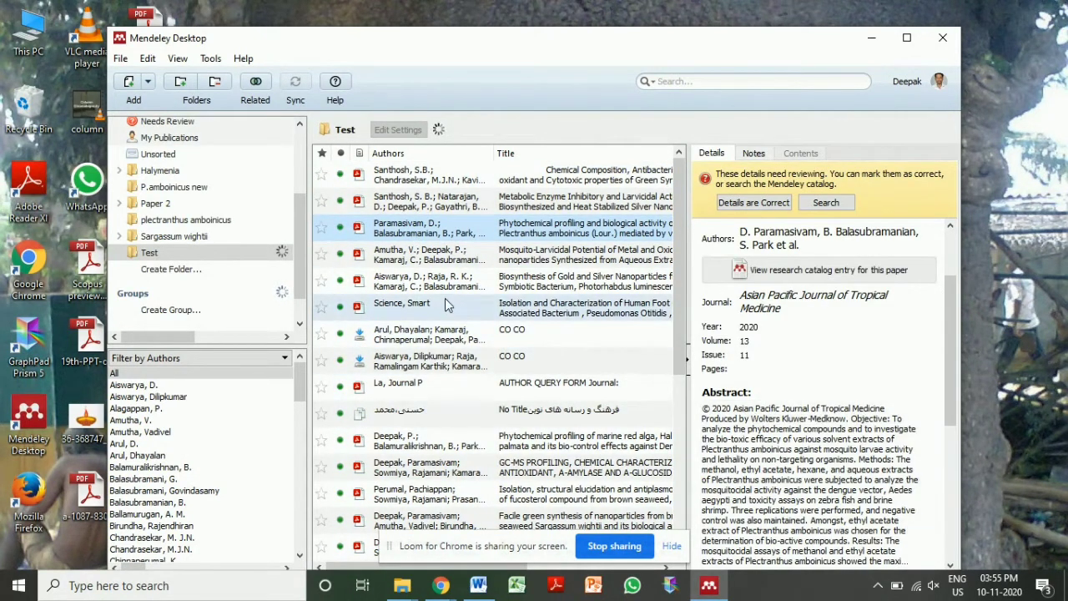
left_click(419, 261)
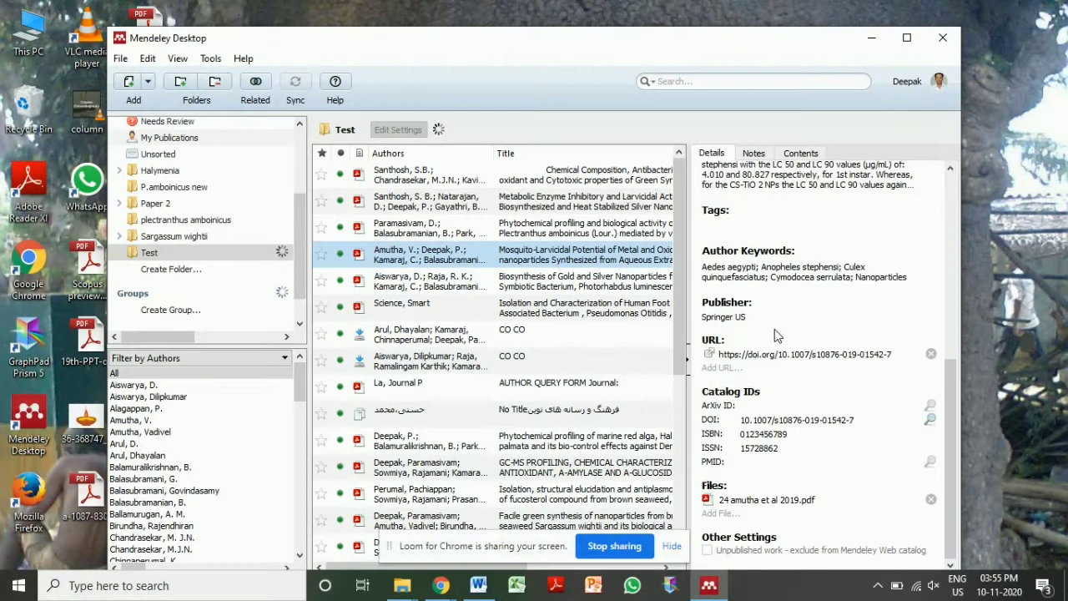
left_click(420, 306)
scroll(455, 342, "down", 2)
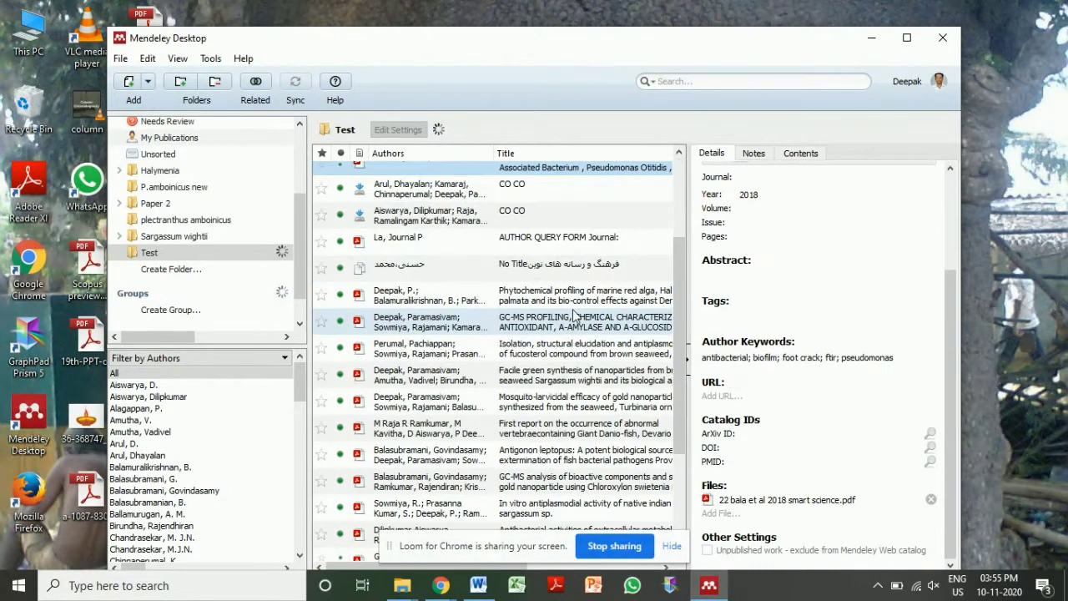
left_click(460, 354)
scroll(501, 363, "down", 3)
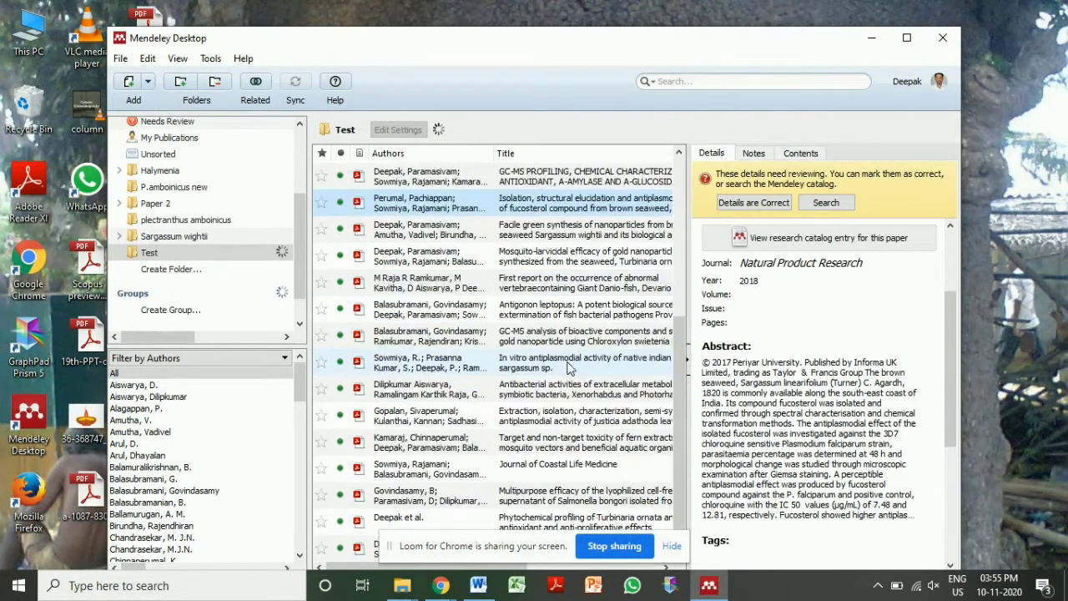
left_click(483, 367)
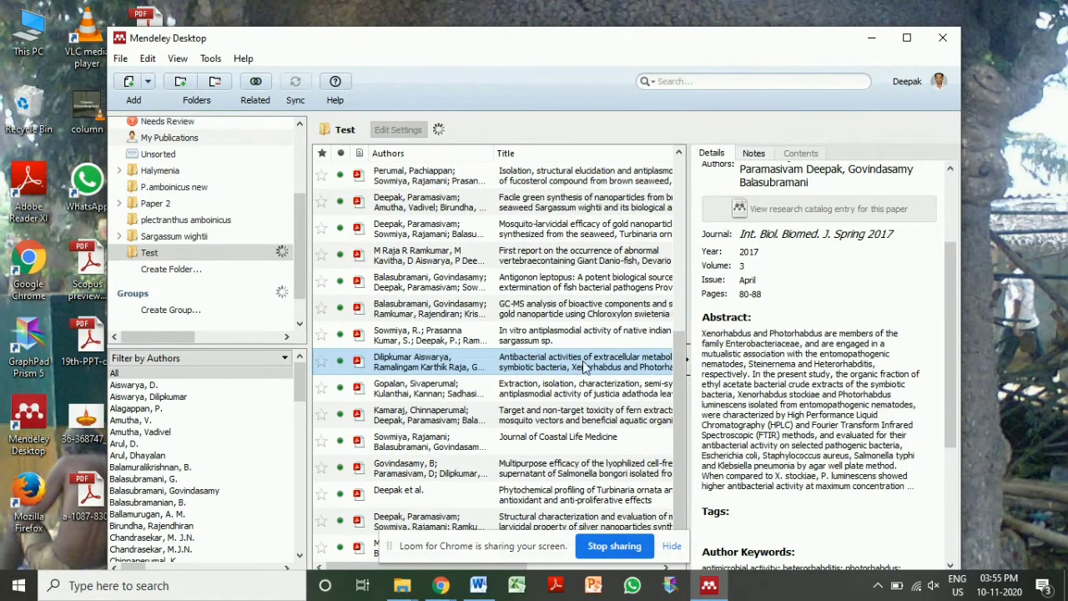
left_click(869, 46)
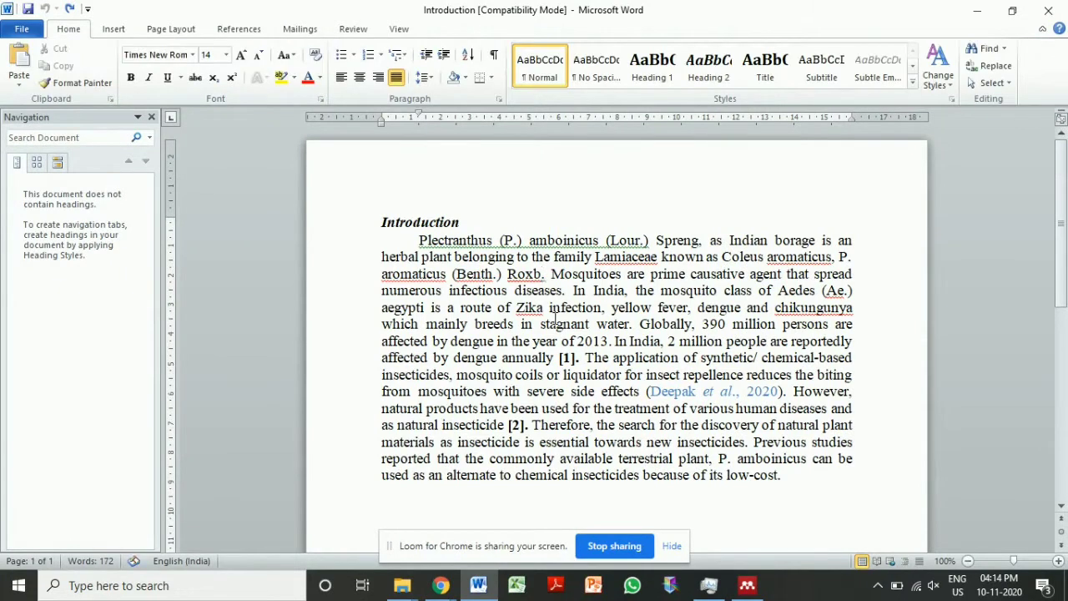
End the sentence after 'Roxb' with a period and cite the 2020 Plectranthus amboinicus paper.
left_click(556, 324)
type(".")
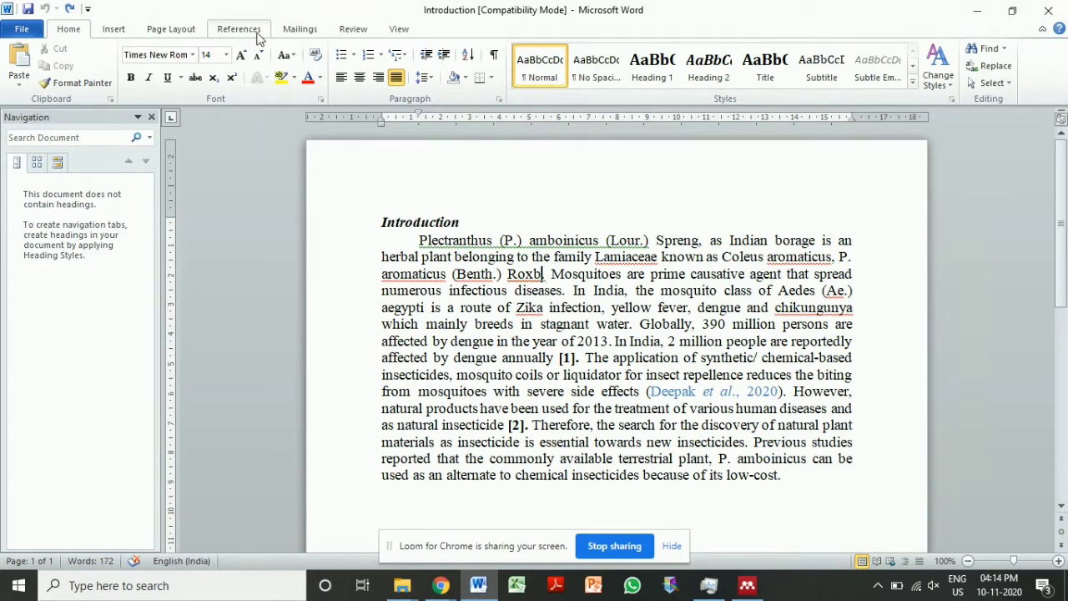
left_click(259, 35)
left_click(284, 68)
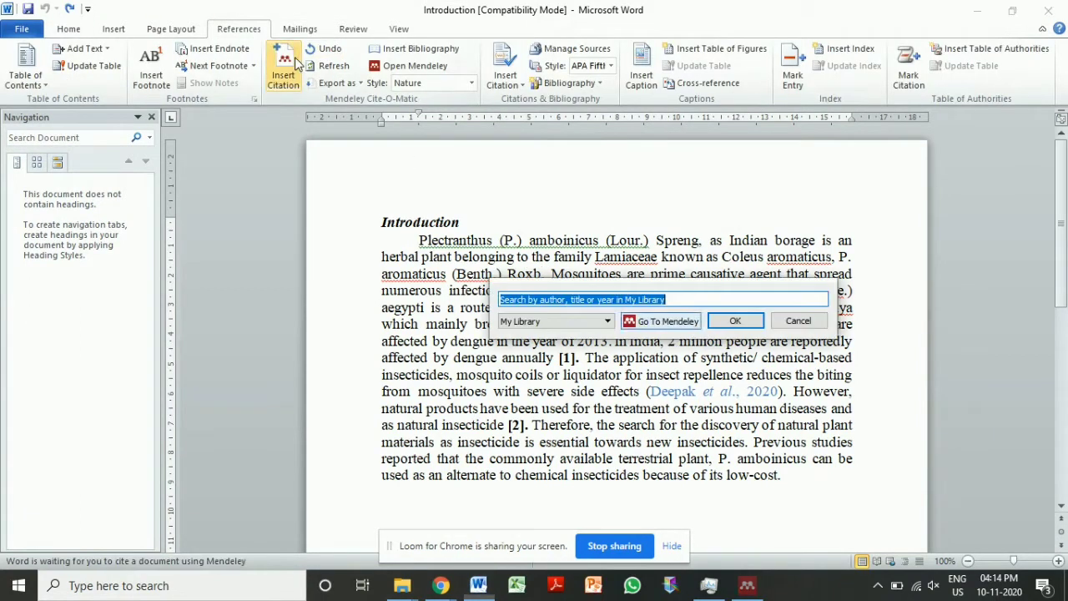
left_click(666, 322)
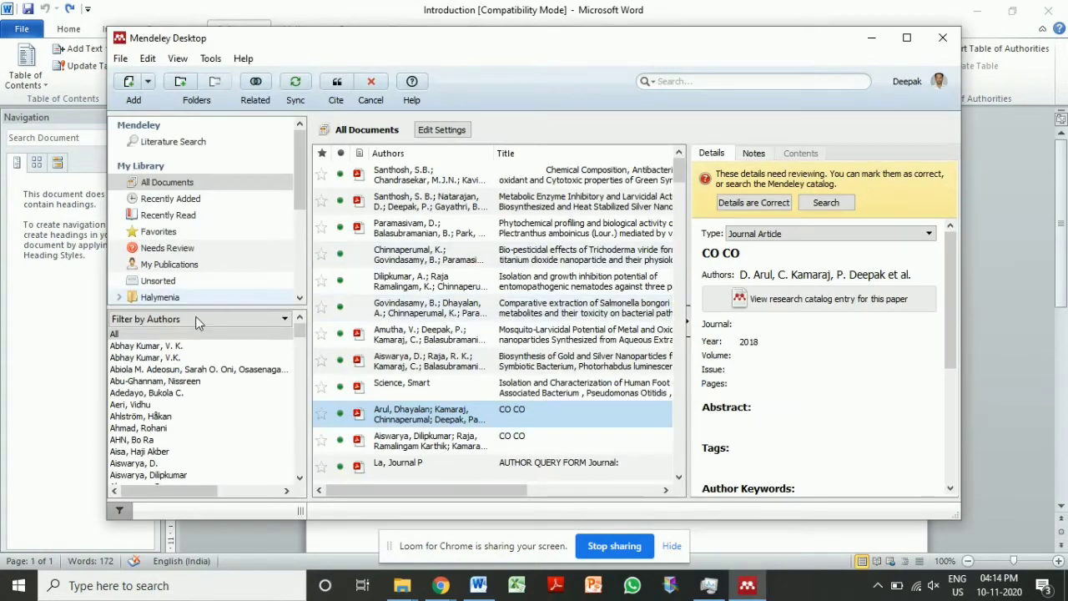
scroll(179, 242, "down", 3)
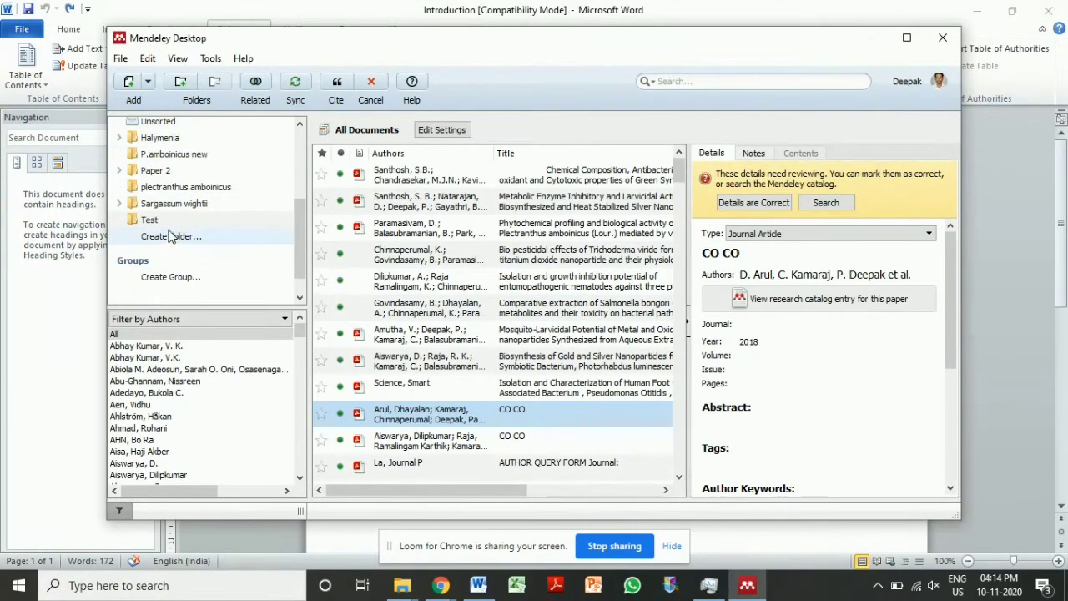
left_click(166, 221)
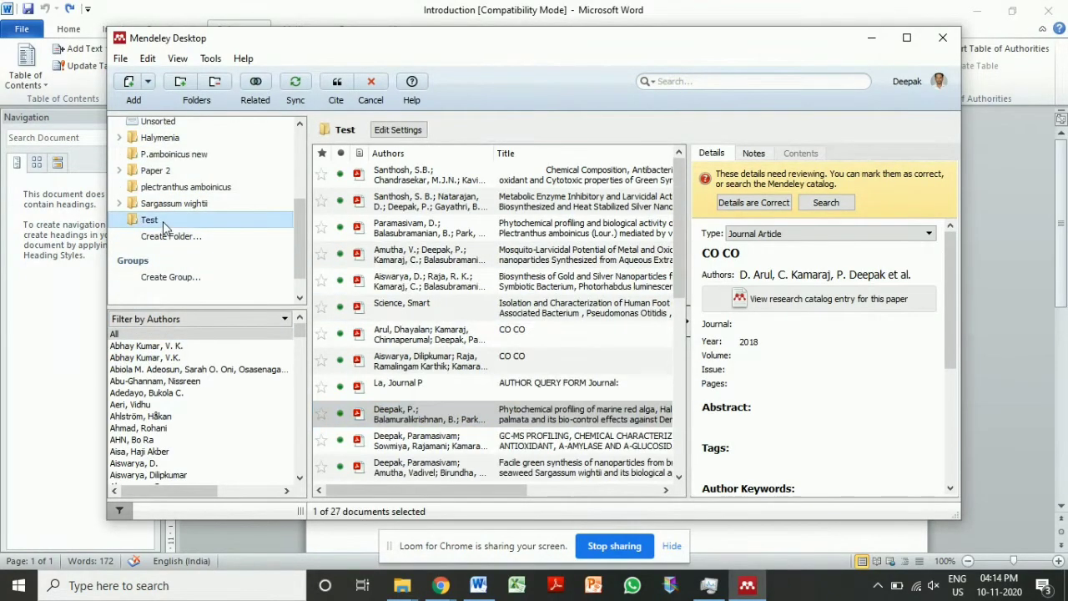
left_click(431, 233)
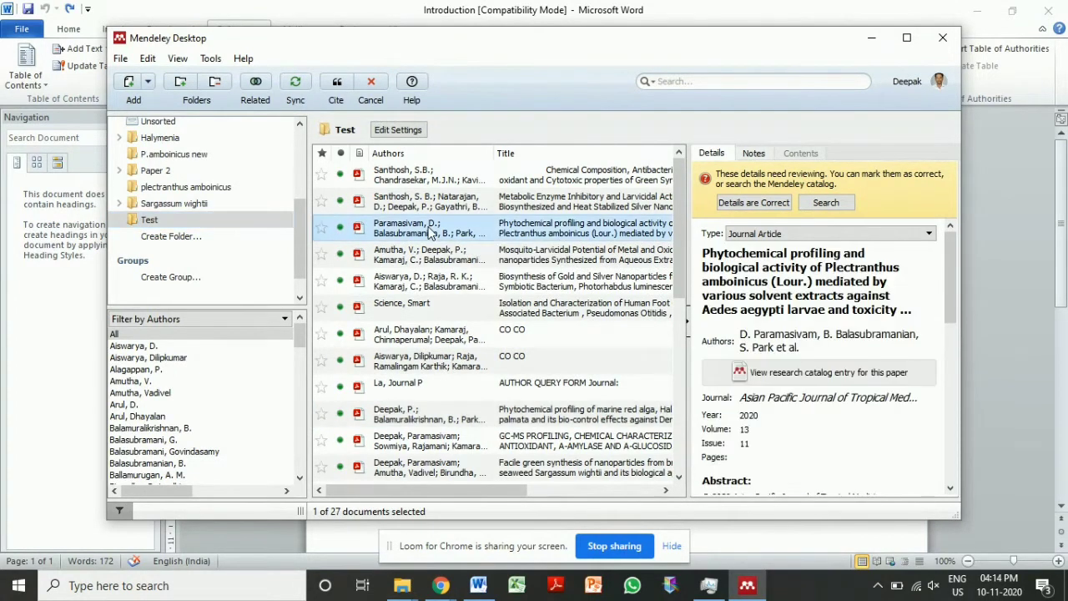
left_click(337, 86)
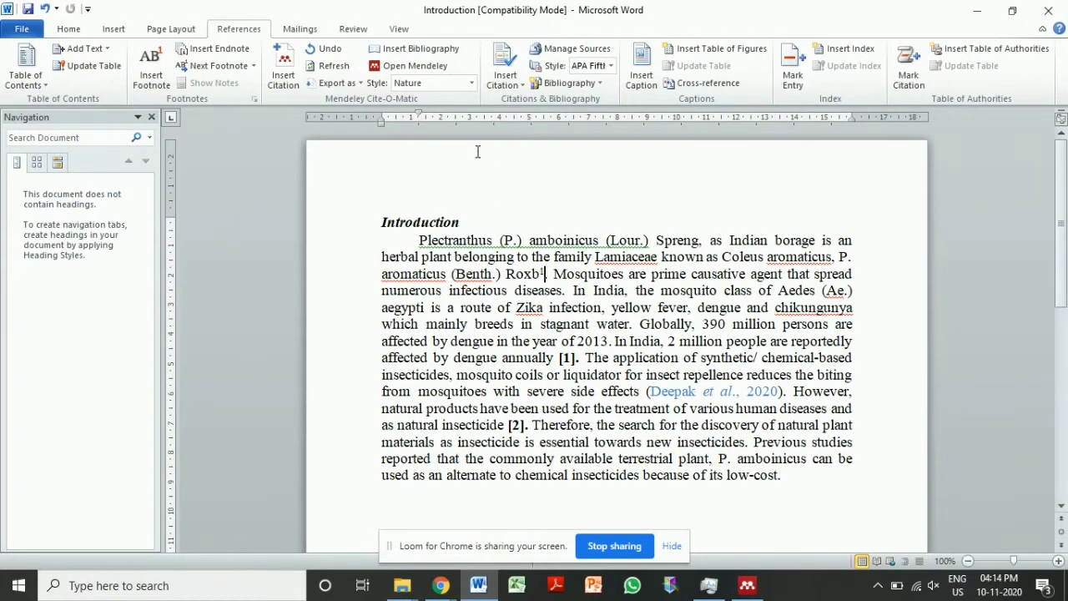
Switch the citation style to American Medical Association, then American Political Science Association.
left_click(470, 82)
left_click(470, 104)
left_click(471, 83)
left_click(451, 114)
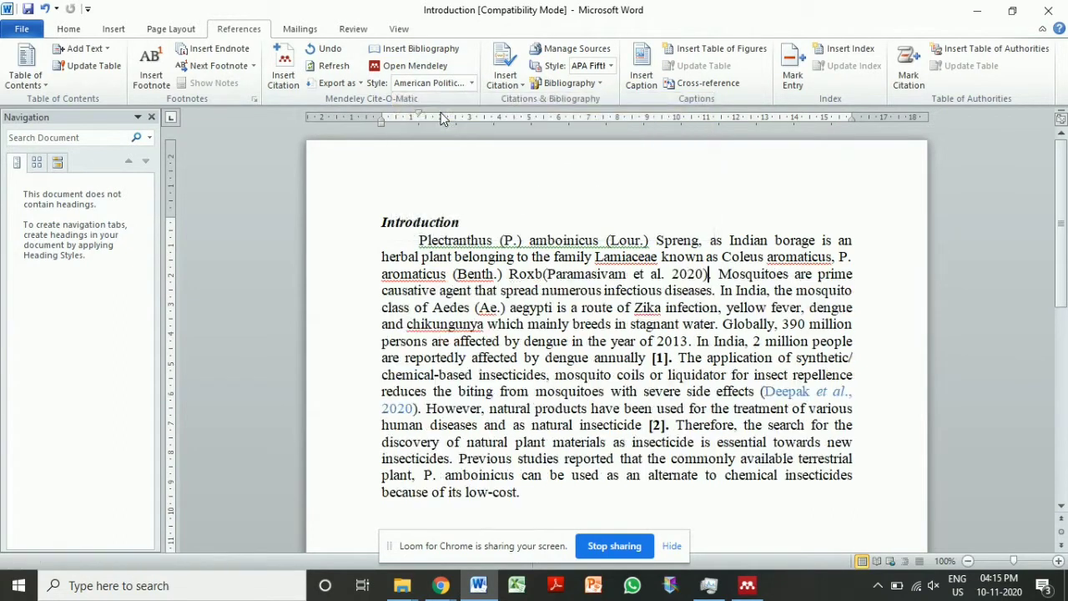
Add a space between 'Roxb' and its citation and move after 'diseases'.
left_click(545, 275)
left_click(649, 291)
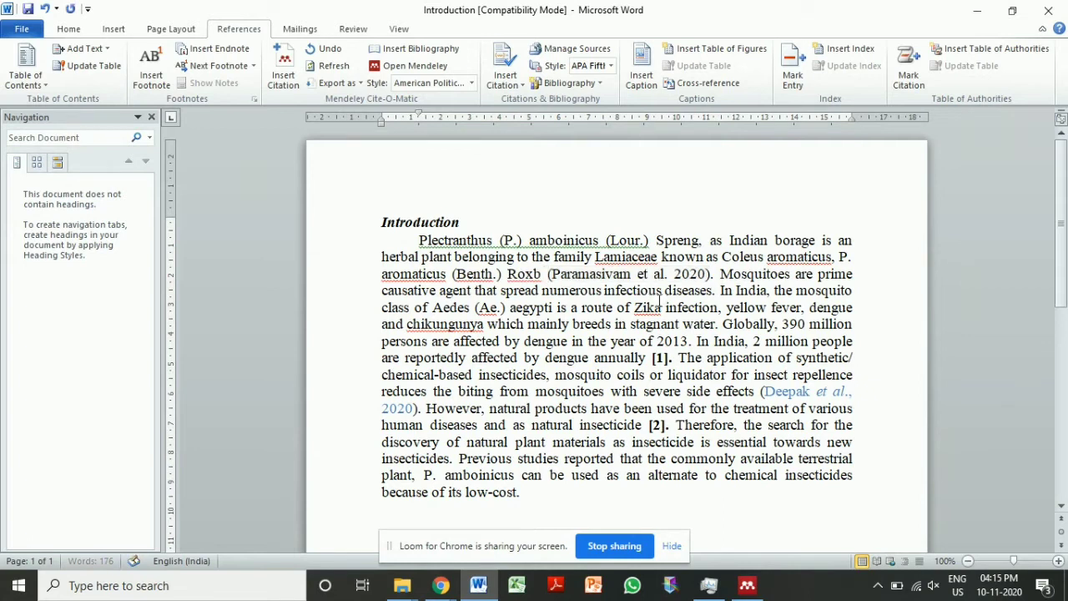
left_click(714, 291)
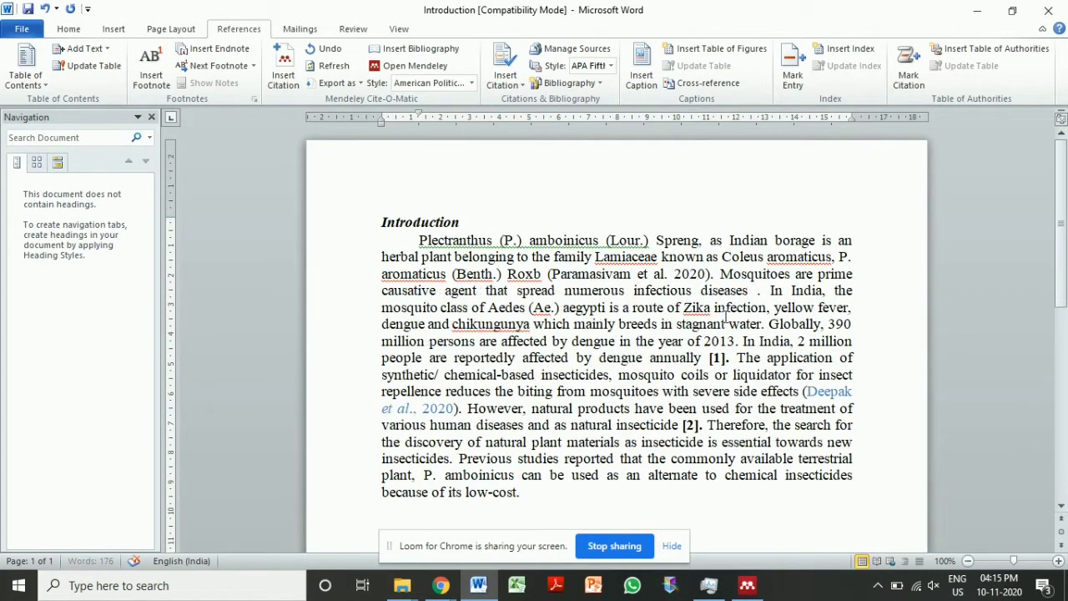
Cite the 2019 Amutha mosquito-larvicidal nanoparticle paper after 'diseases' and add a period.
left_click(285, 67)
left_click(876, 337)
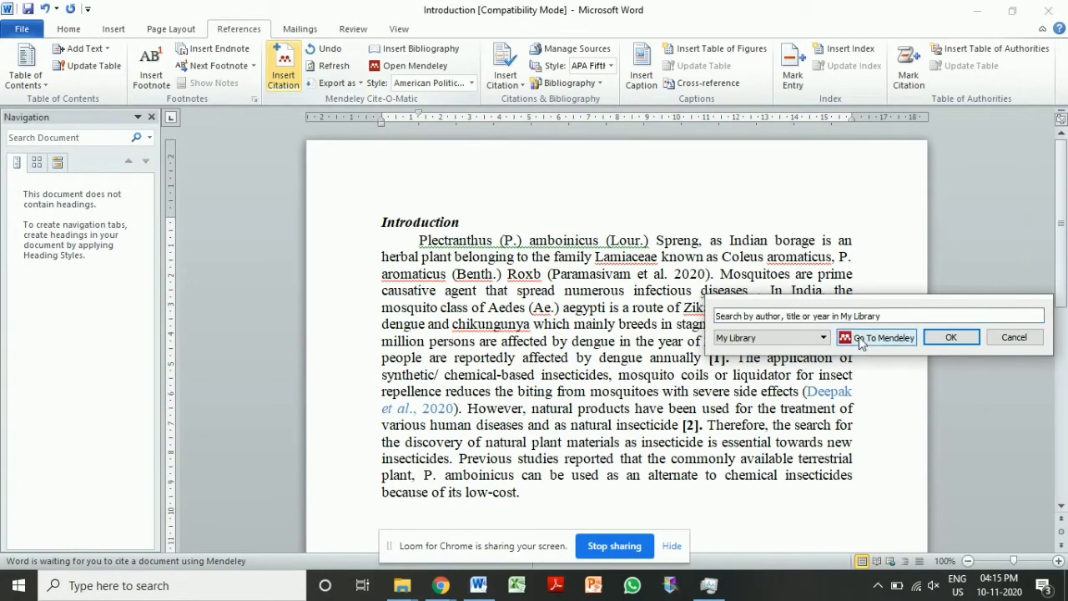
left_click(418, 254)
left_click(337, 83)
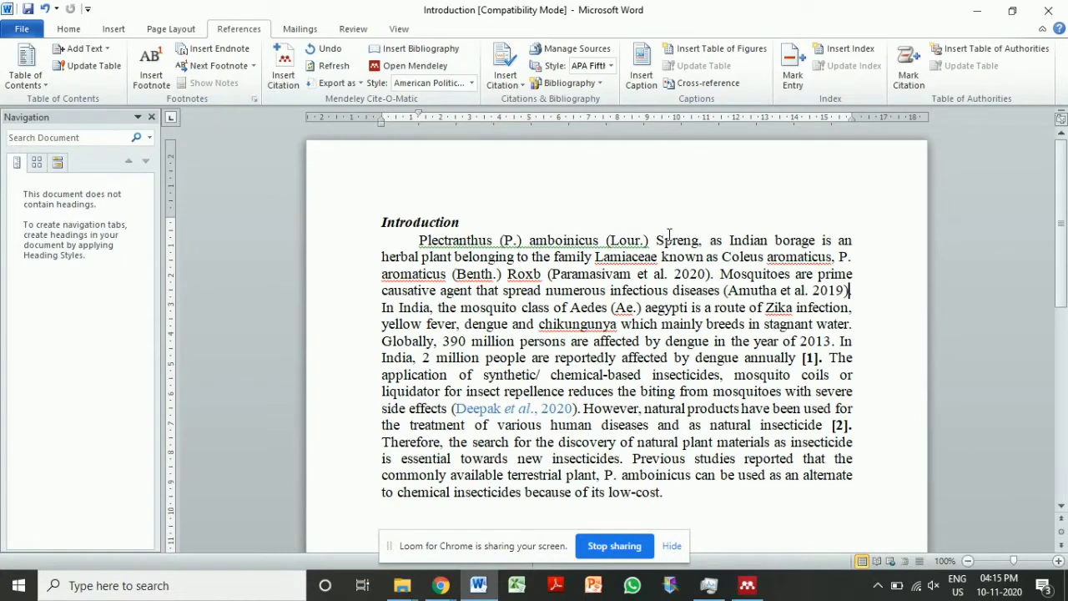
type(".")
Cite the 2018 Aiswarya CO CO paper right after '2013'.
left_click(832, 339)
left_click(283, 66)
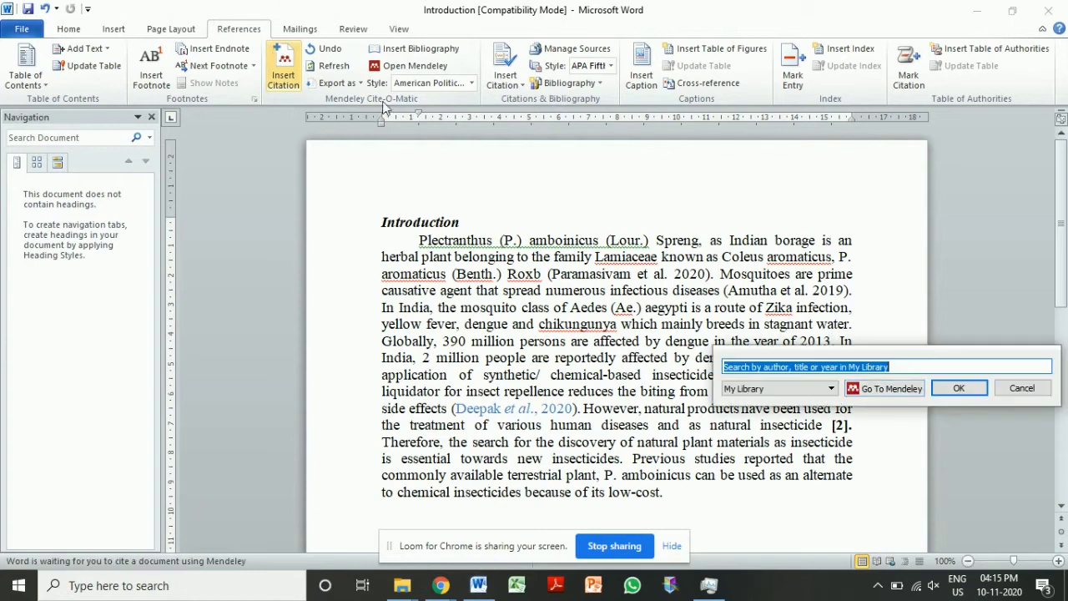
left_click(888, 389)
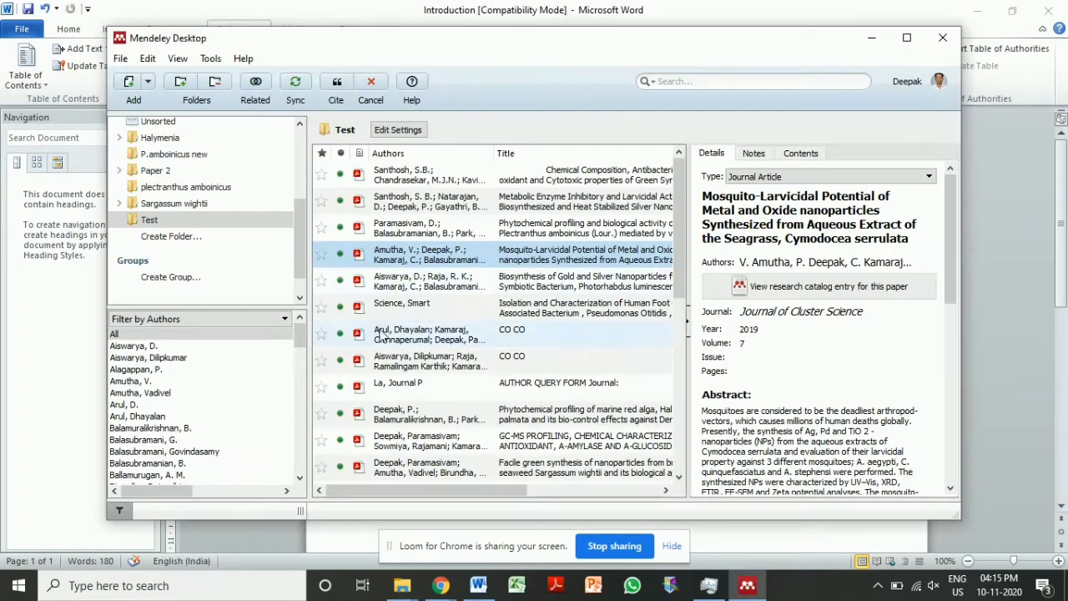
left_click(406, 364)
left_click(346, 94)
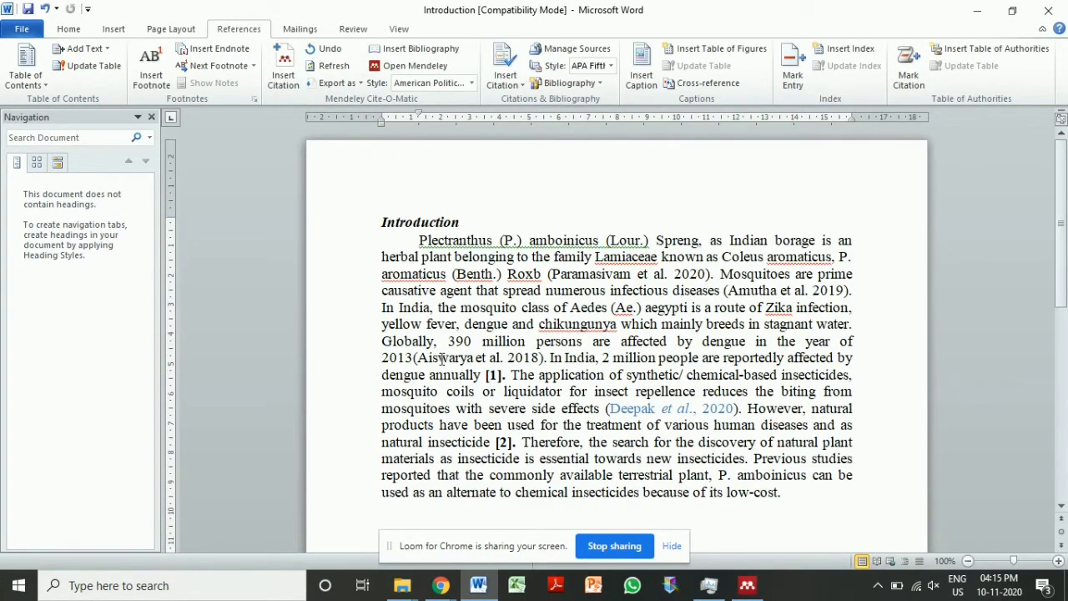
left_click(440, 357)
left_click(714, 391)
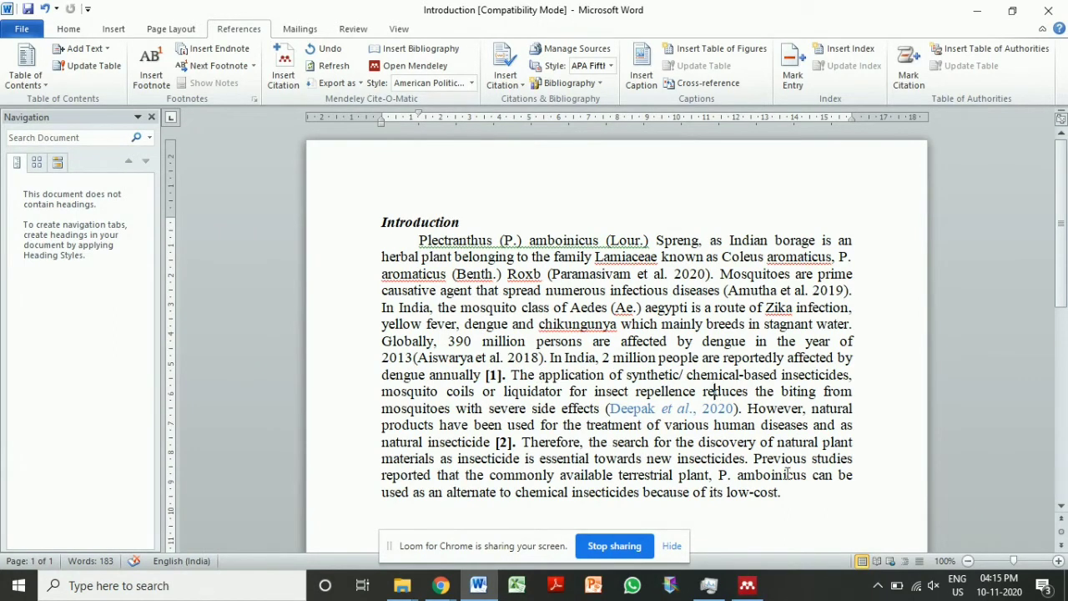
Cite the 2018 Arul paper after 'new insecticides'.
left_click(283, 67)
left_click(872, 505)
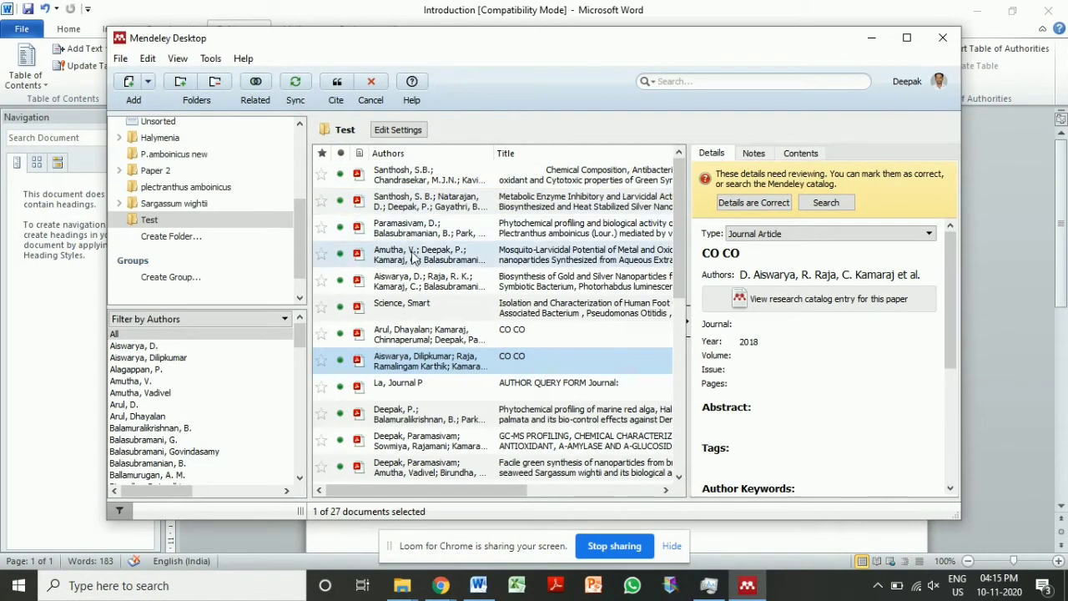
left_click(435, 335)
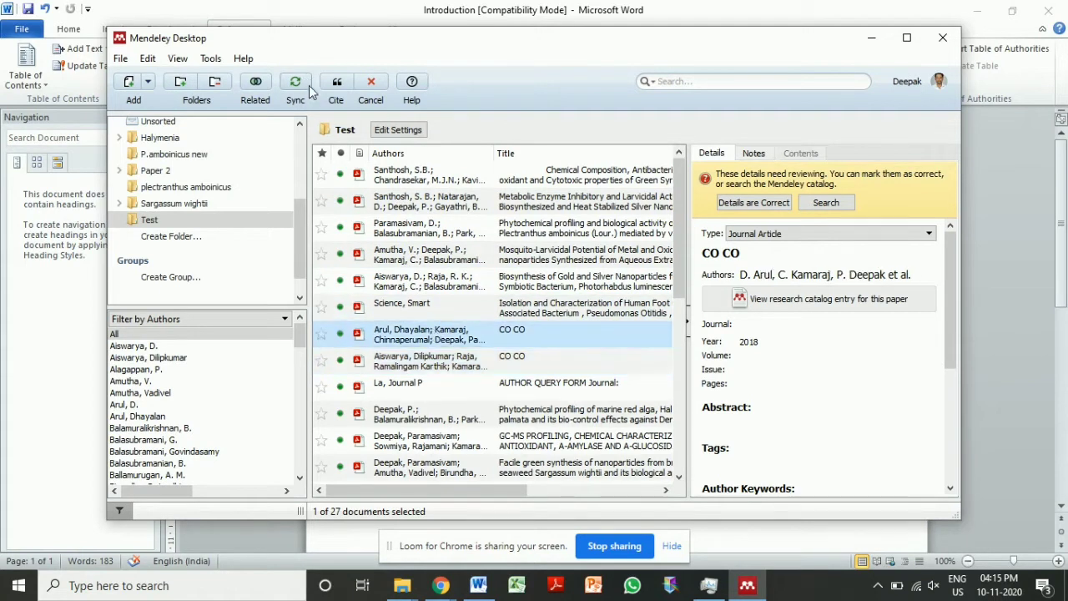
left_click(337, 87)
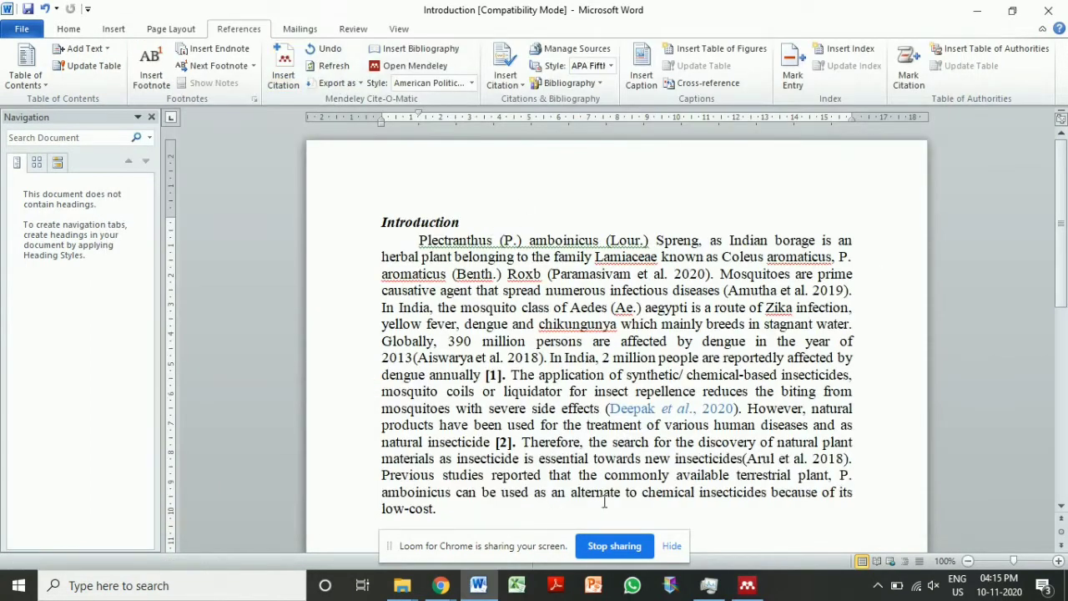
Cite the 2020 Santhosh paper right after 'low-cost'.
scroll(769, 467, "down", 1)
left_click(746, 421)
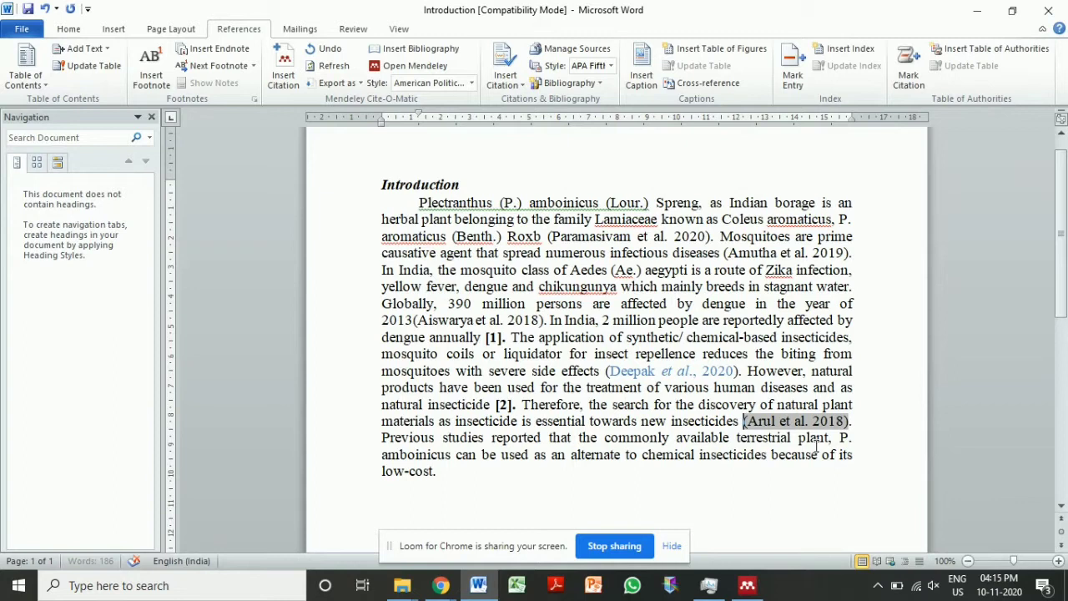
left_click(436, 470)
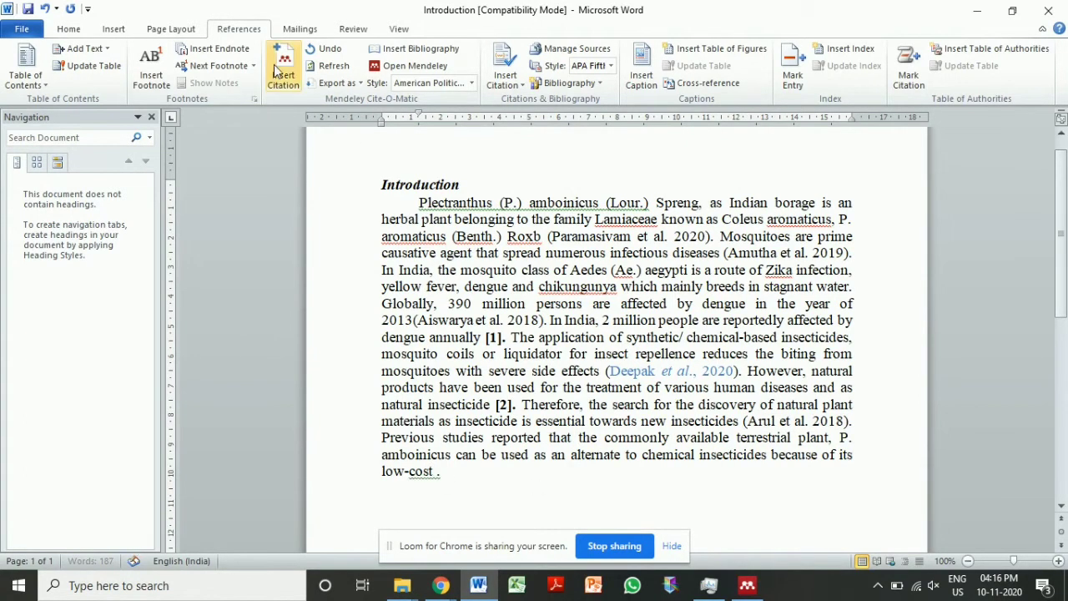
left_click(281, 71)
left_click(571, 522)
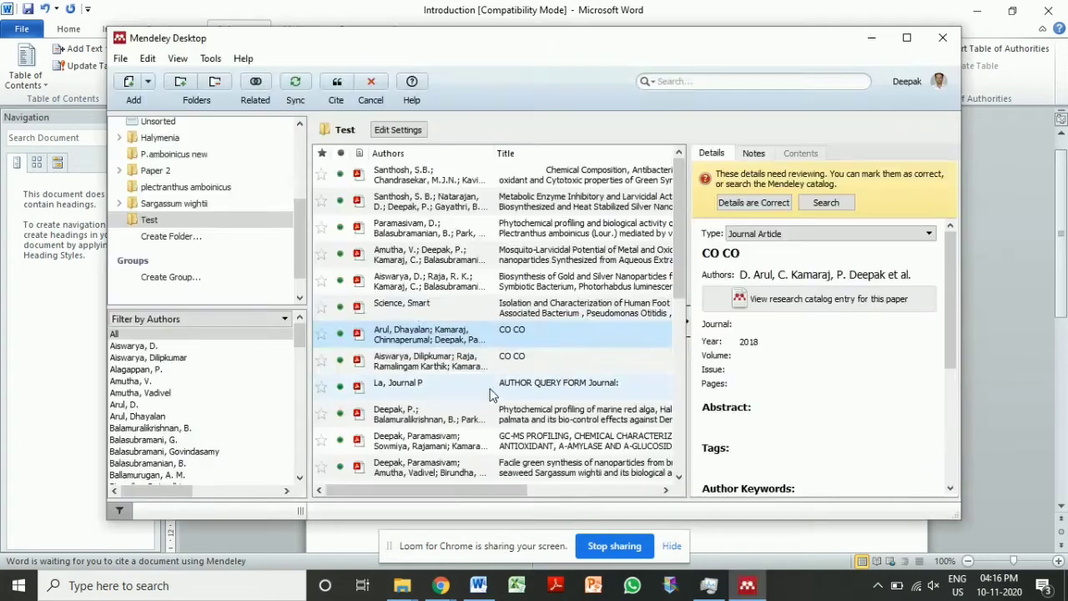
left_click(401, 174)
left_click(336, 86)
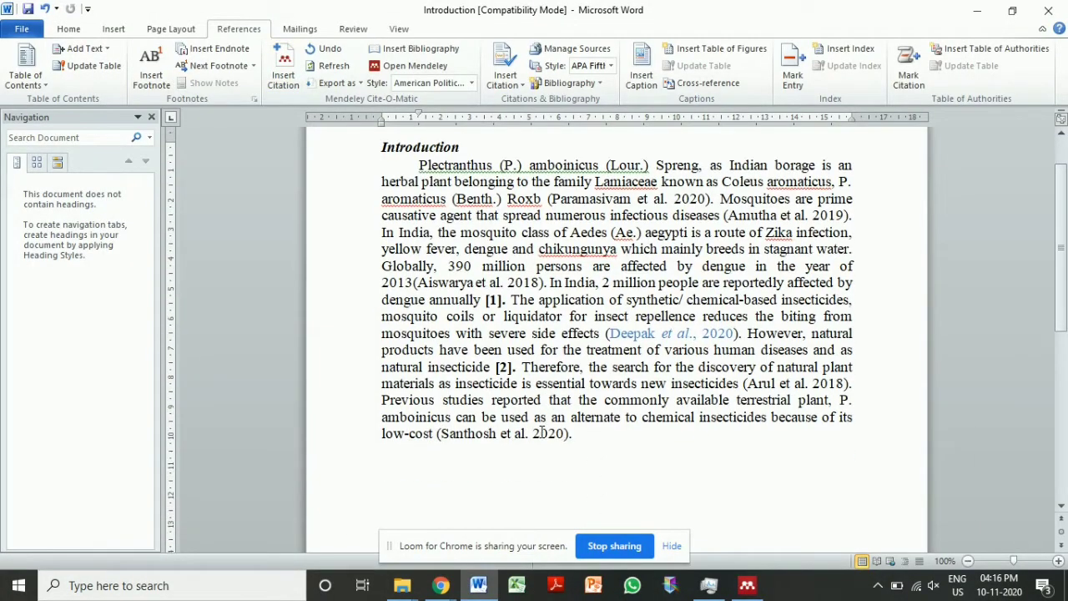
left_click(498, 430)
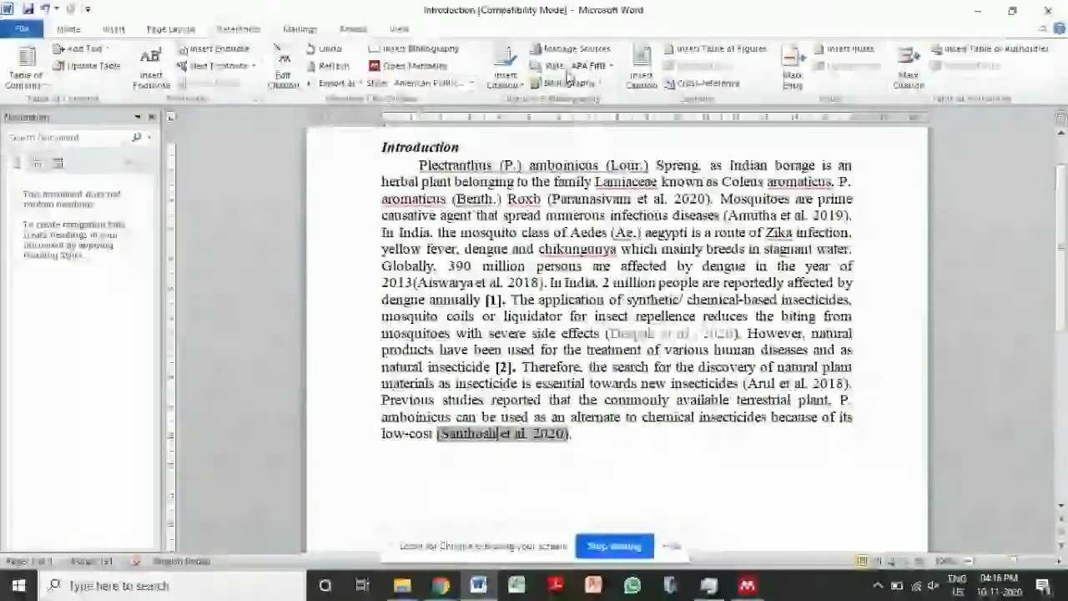
left_click(601, 199)
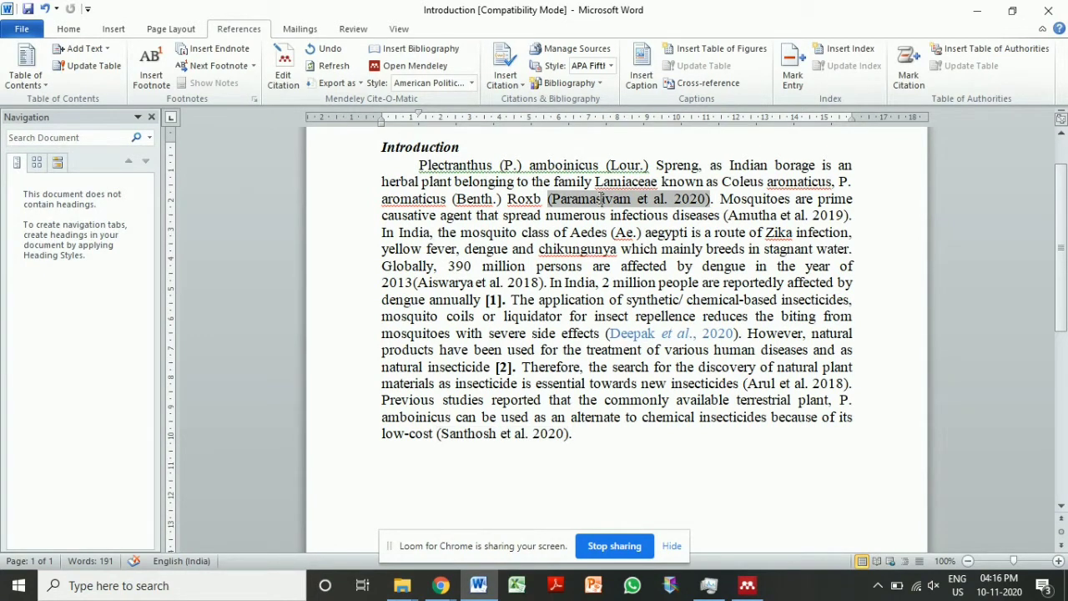
left_click(773, 217)
left_click(471, 284)
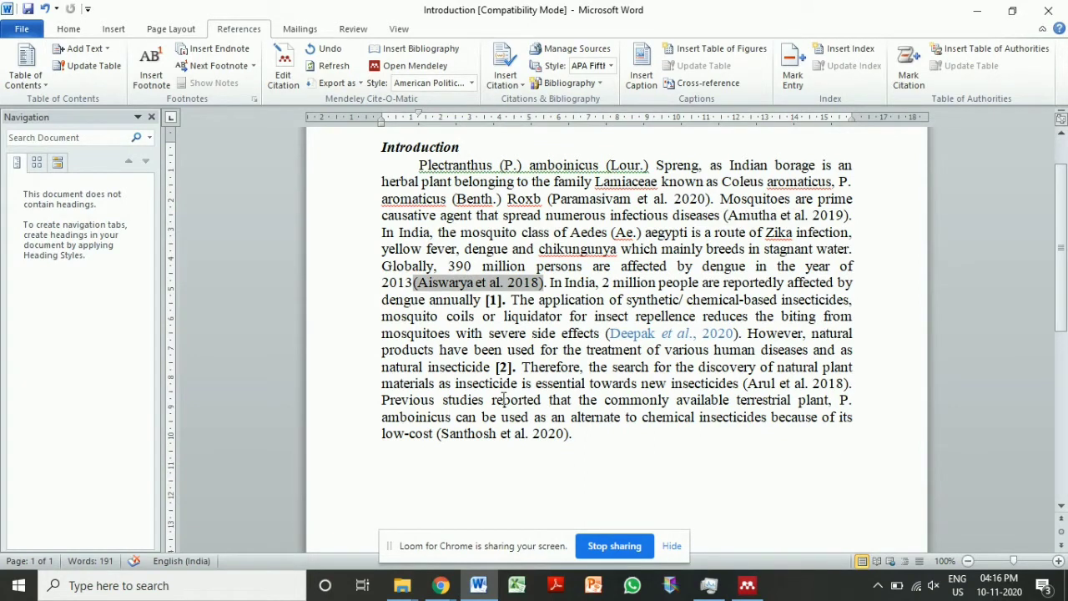
left_click(762, 383)
left_click(499, 435)
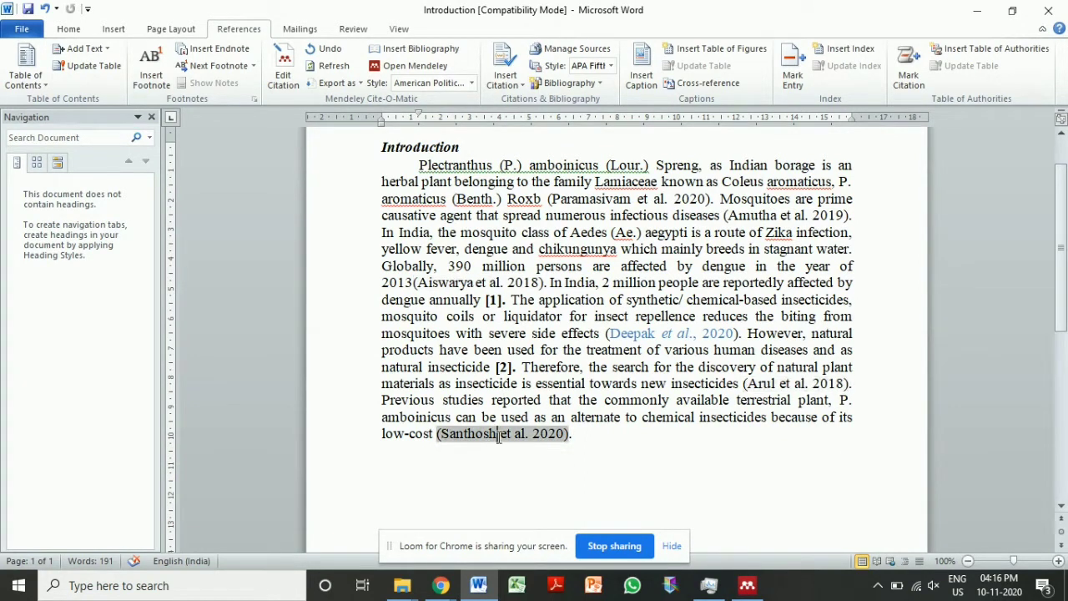
double_click(627, 335)
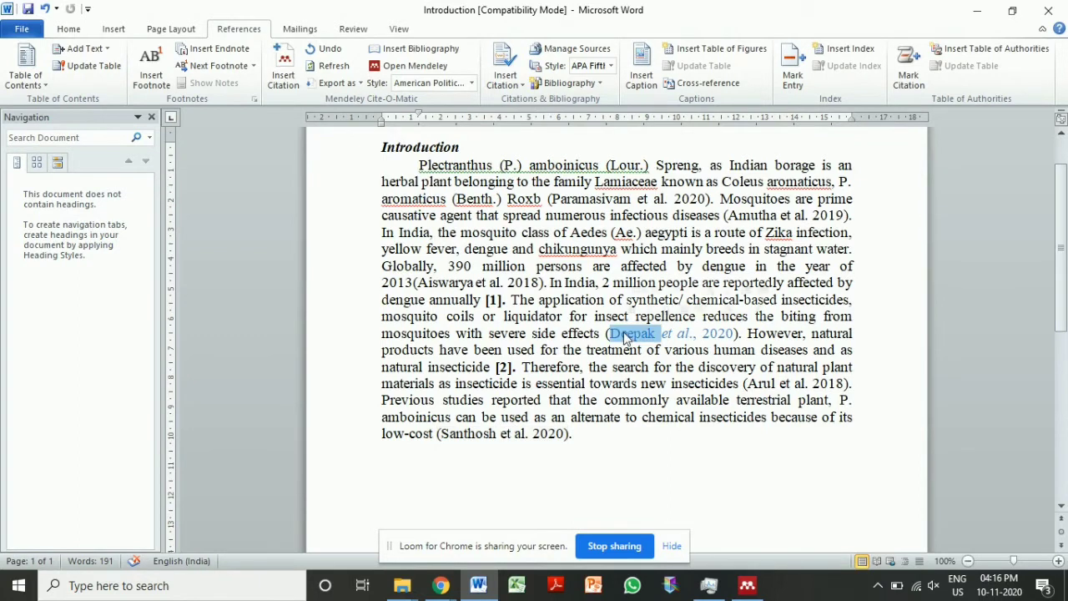
left_click(503, 301)
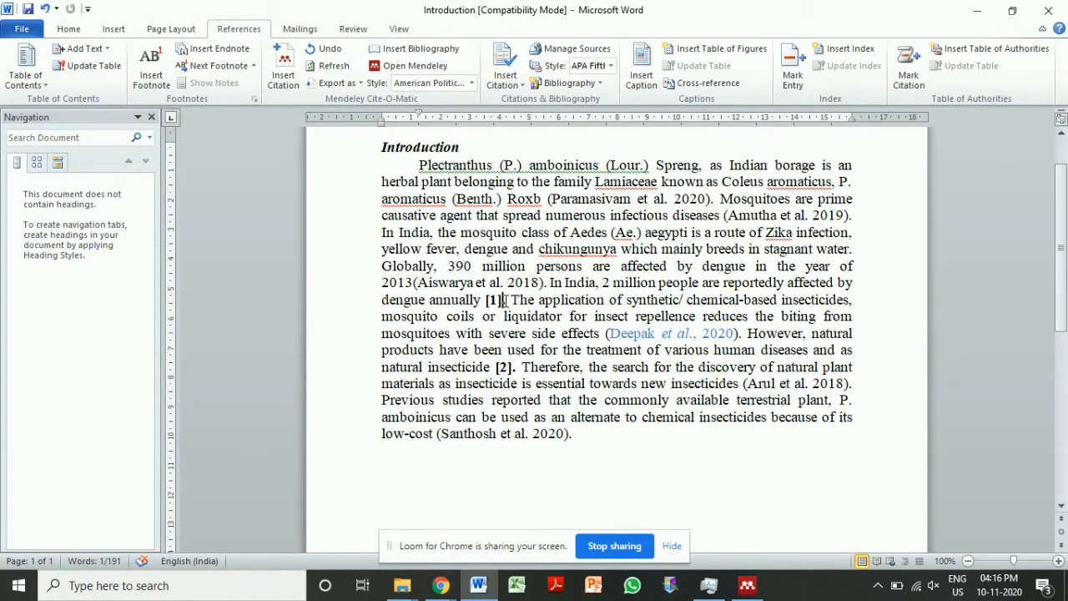
Cite the 2018 'Science, Smart' paper right after [1] and select the new citation.
left_click(283, 67)
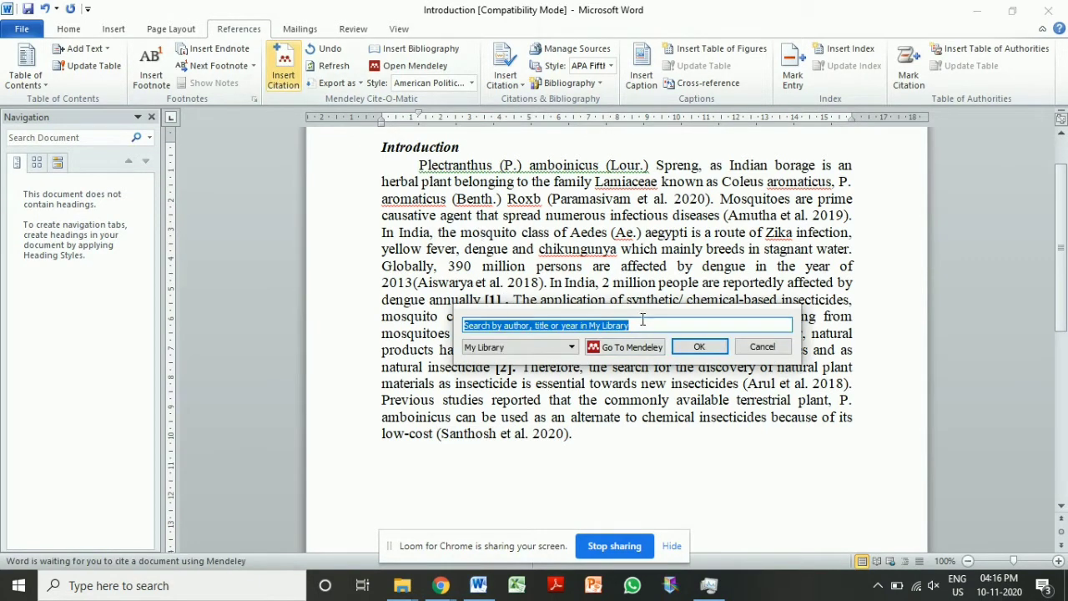
left_click(632, 347)
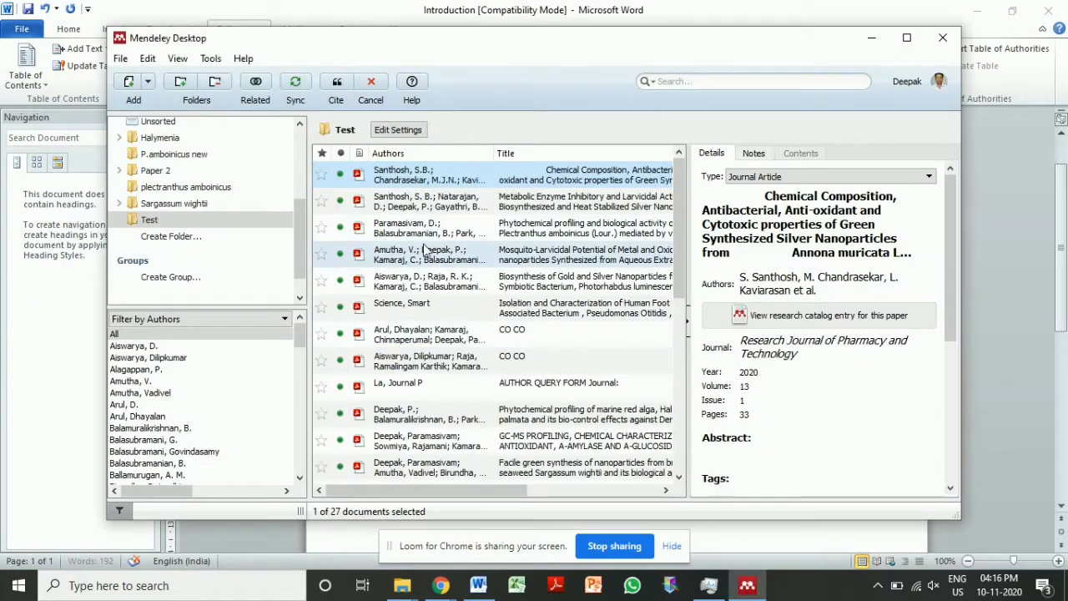
left_click(416, 311)
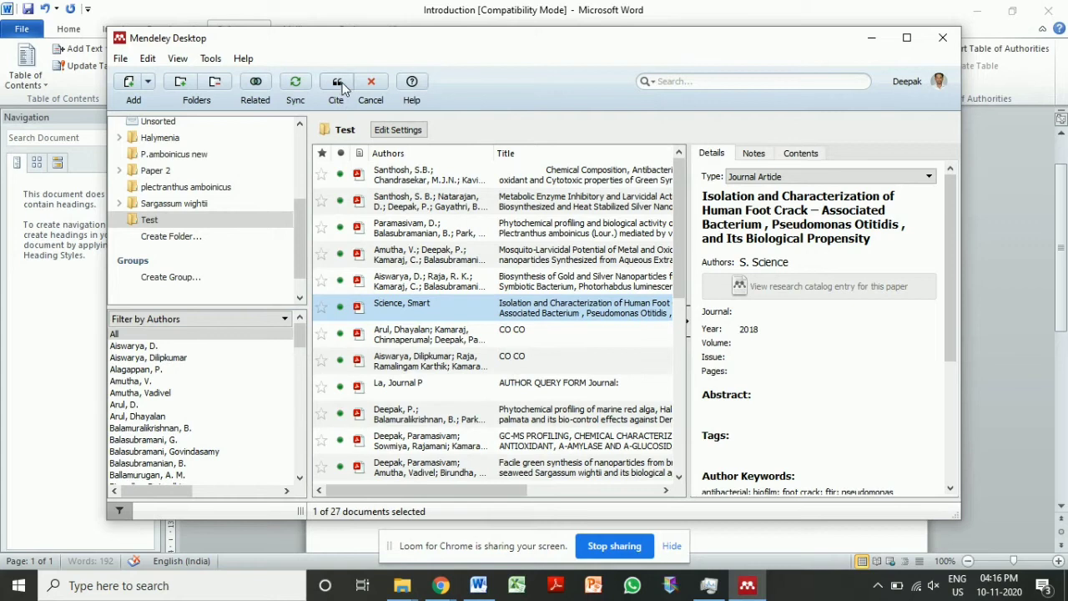
left_click(339, 84)
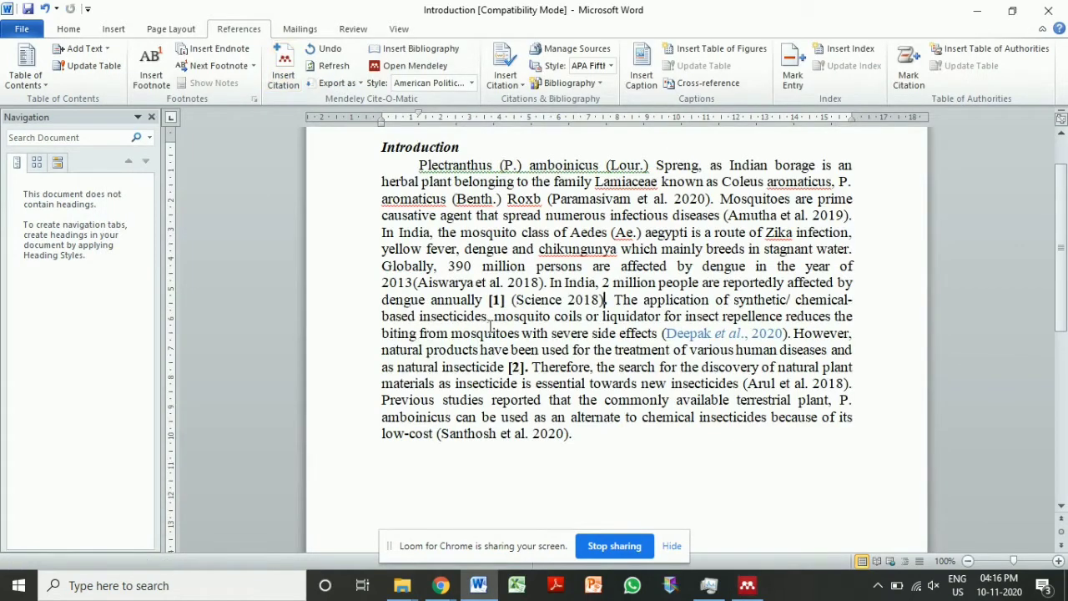
left_click(558, 299)
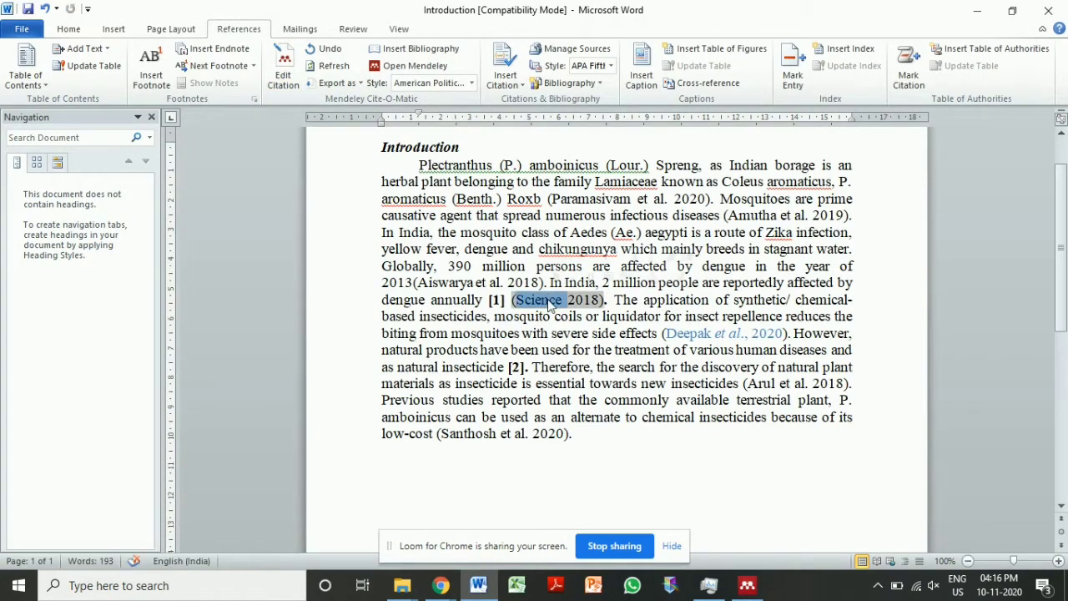
left_click_drag(512, 302, 604, 297)
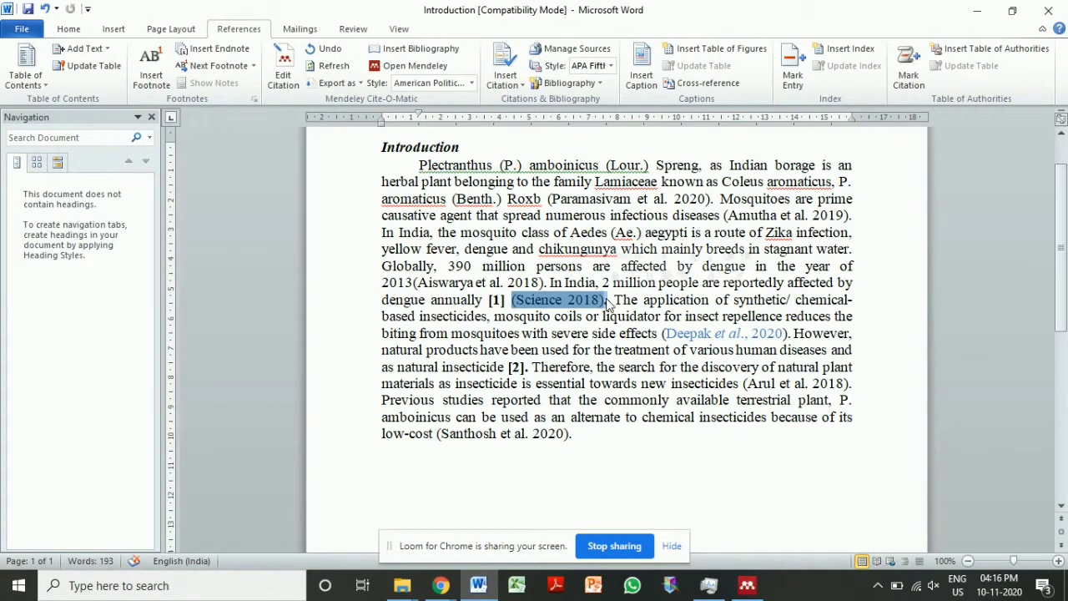
Delete the (Science 2018) citation and browse the Mendeley library for a replacement paper.
key("Delete")
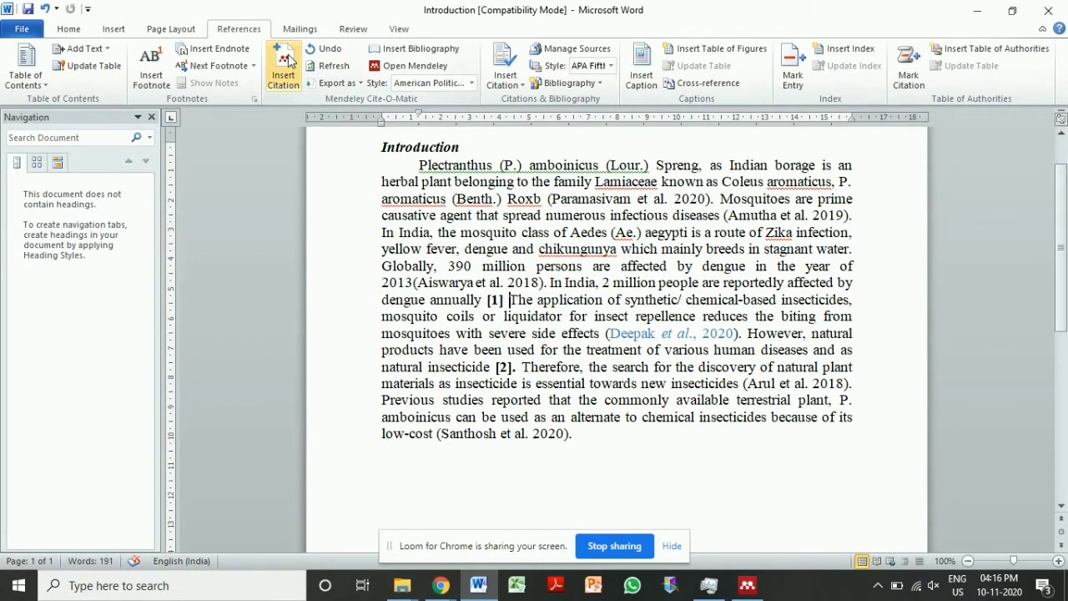
left_click(288, 60)
left_click(635, 349)
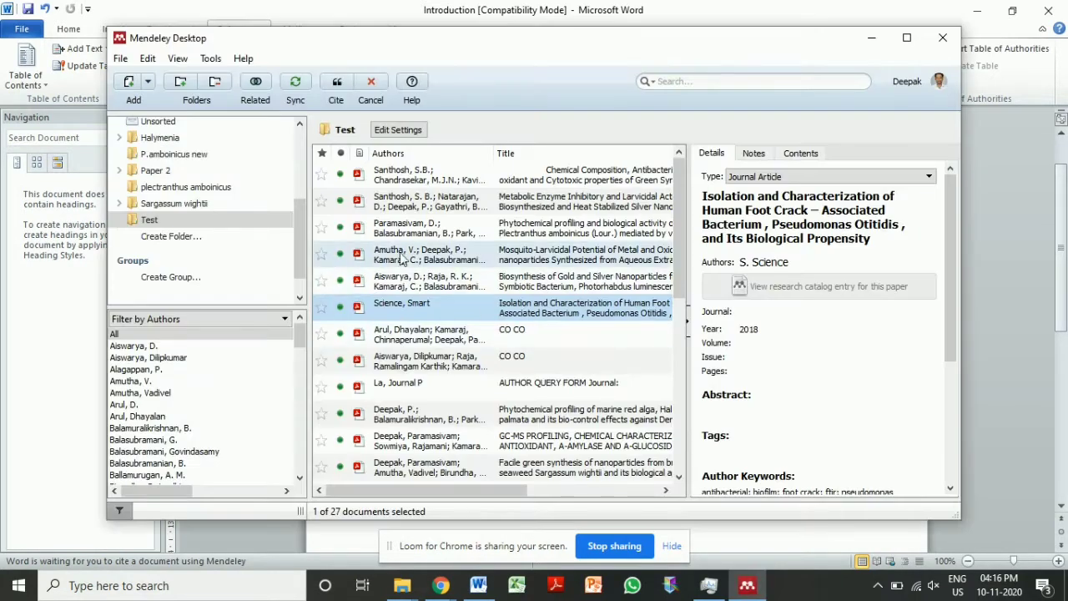
left_click(409, 386)
left_click(431, 367)
Cite the Kamaraj, Chinnaperumal paper after [1] and check the new (Kamaraj et al. 2018) citation.
scroll(504, 442, "down", 2)
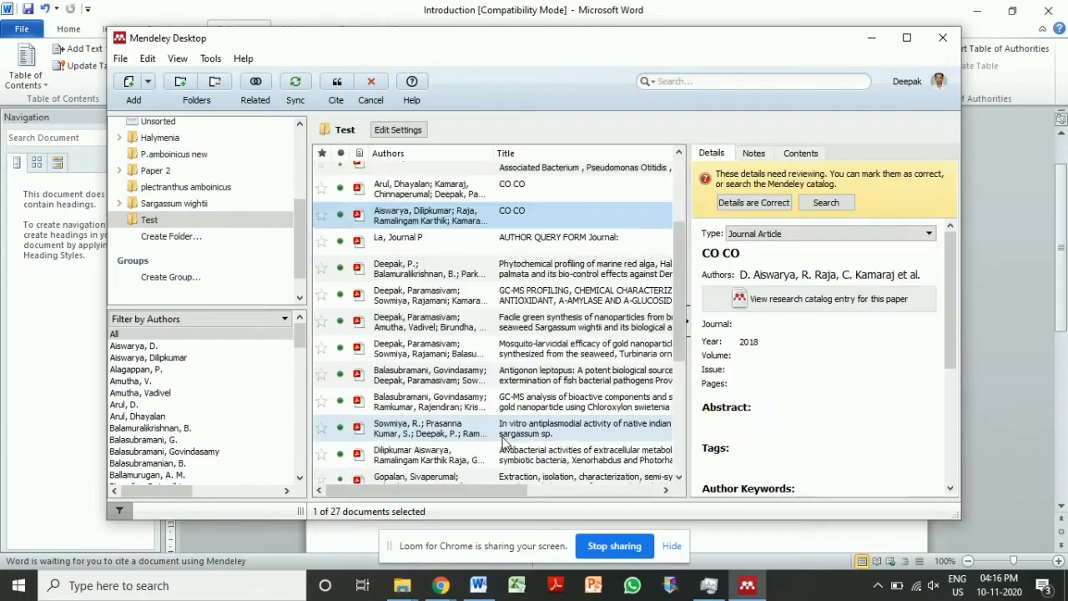
scroll(503, 444, "down", 3)
left_click(472, 436)
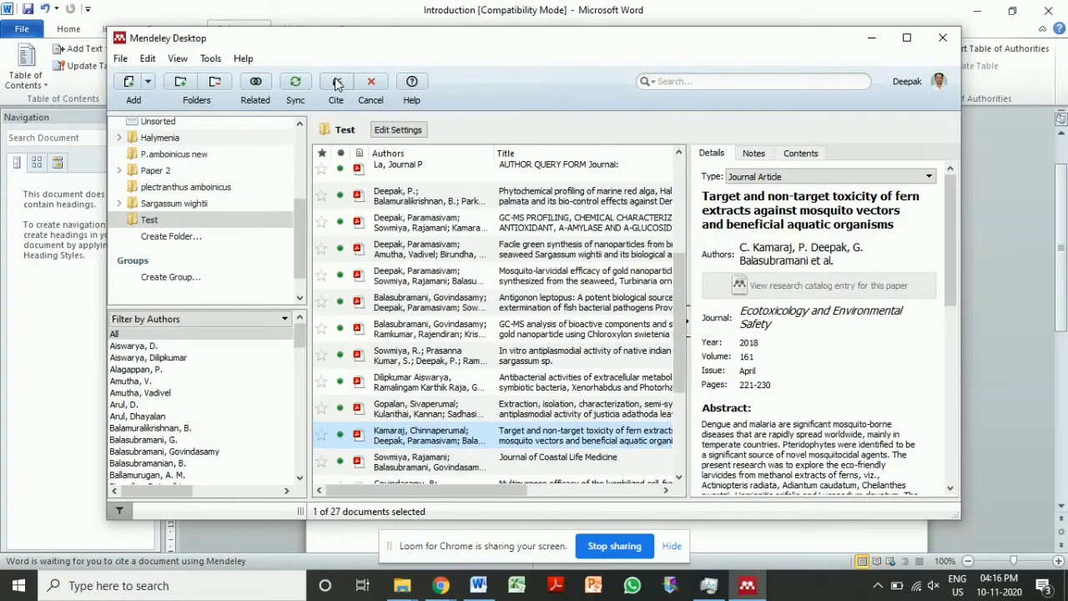
left_click(337, 82)
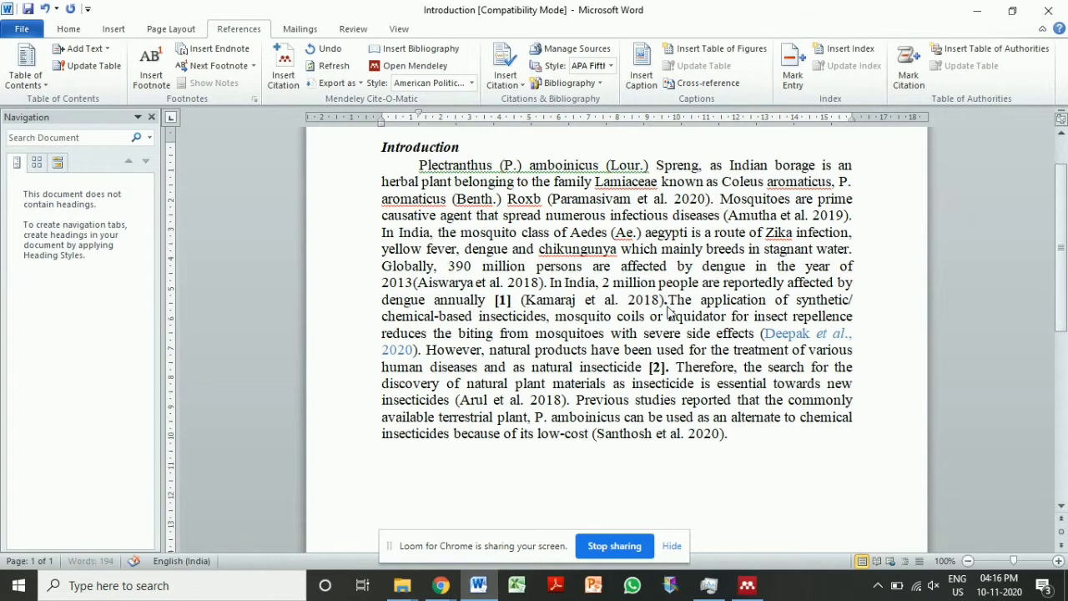
left_click(601, 305)
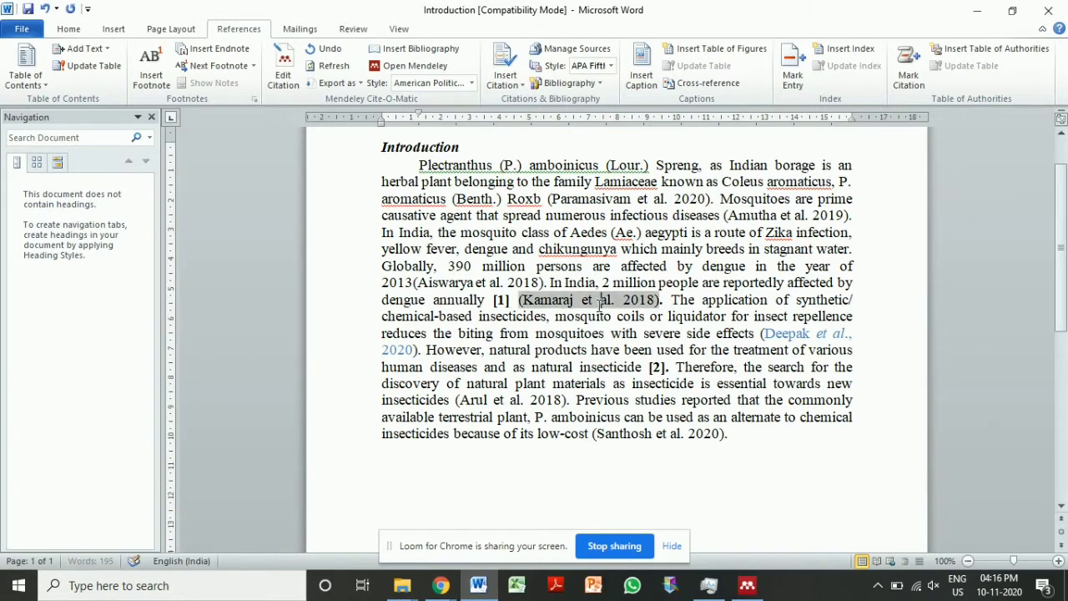
left_click(751, 442)
Add a 'Reference:' heading on a new line below the Introduction paragraph.
key("Return")
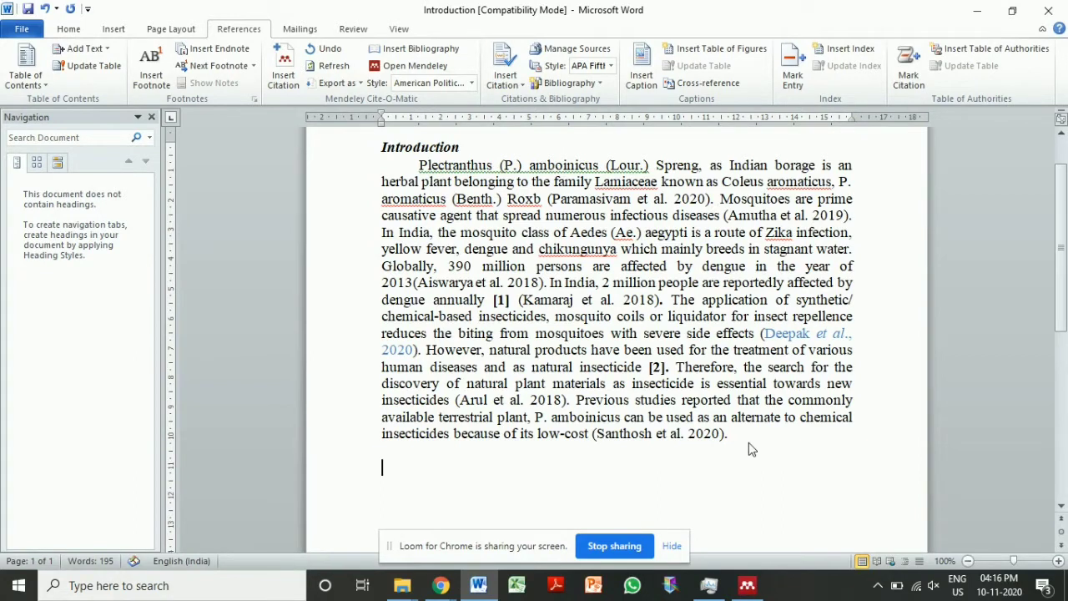
type("Reference")
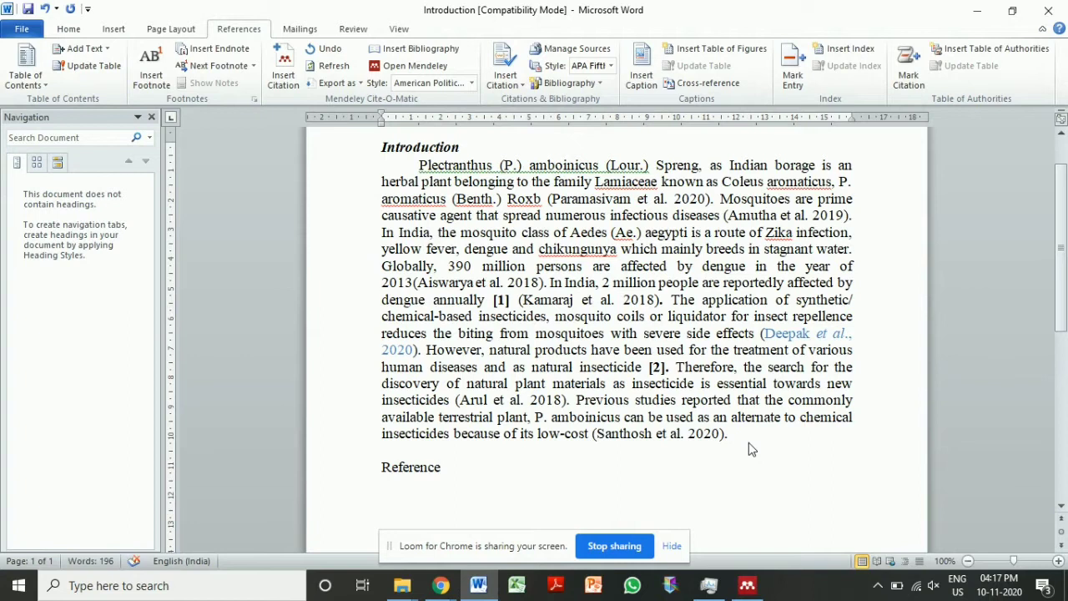
type(":")
key("Return")
Insert the Mendeley bibliography under the heading and review its six author-date entries.
left_click(400, 54)
scroll(708, 352, "down", 2)
scroll(708, 351, "down", 1)
left_click(549, 422)
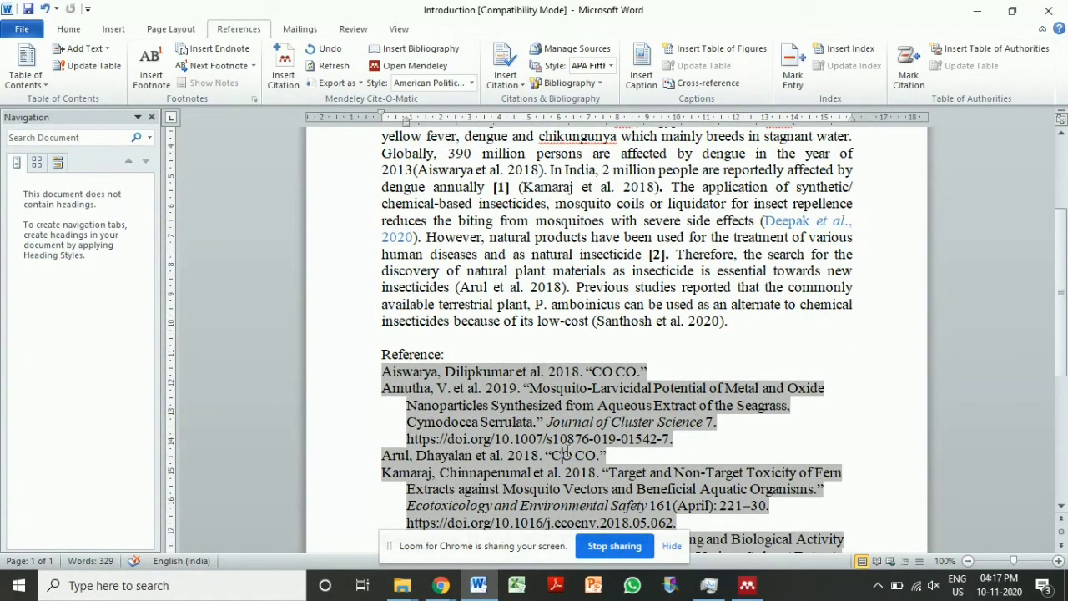
scroll(566, 453, "down", 6)
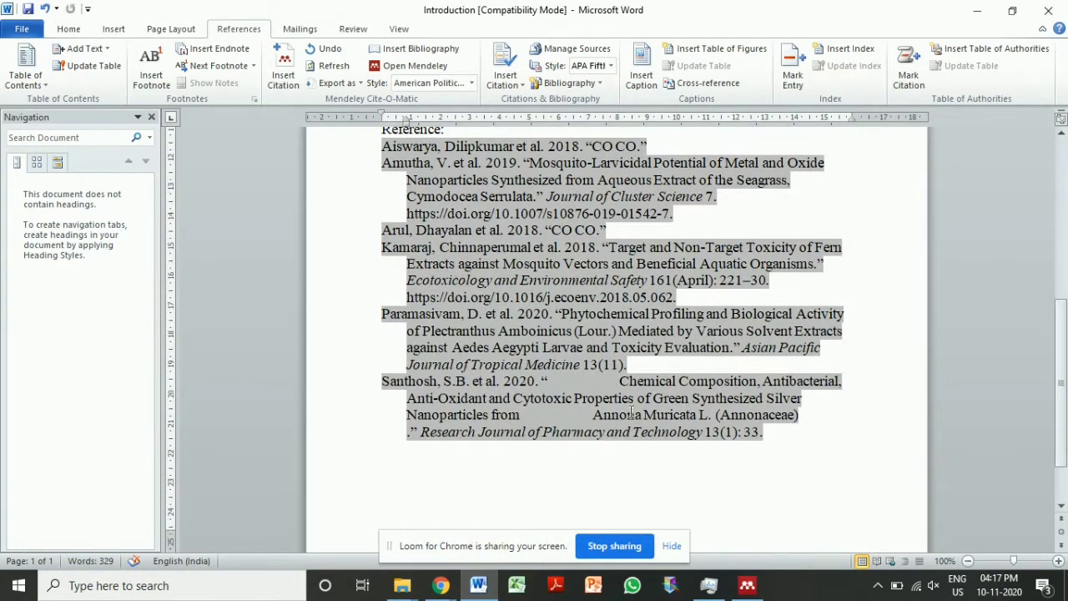
scroll(632, 415, "up", 4)
Switch the citation style to Nature and check the superscript citations and numbered reference list.
left_click(473, 83)
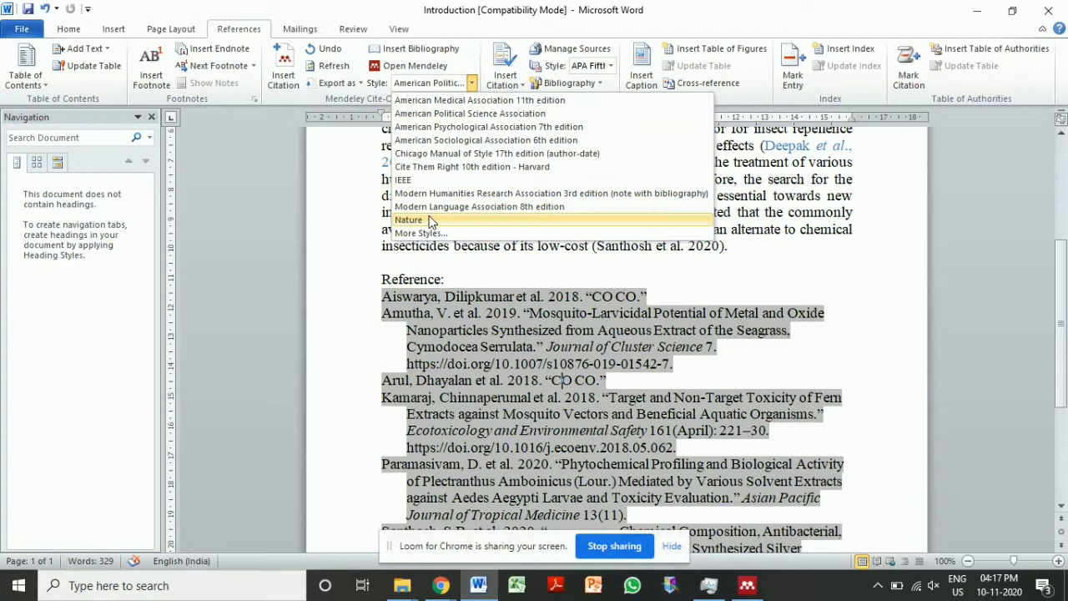
left_click(429, 221)
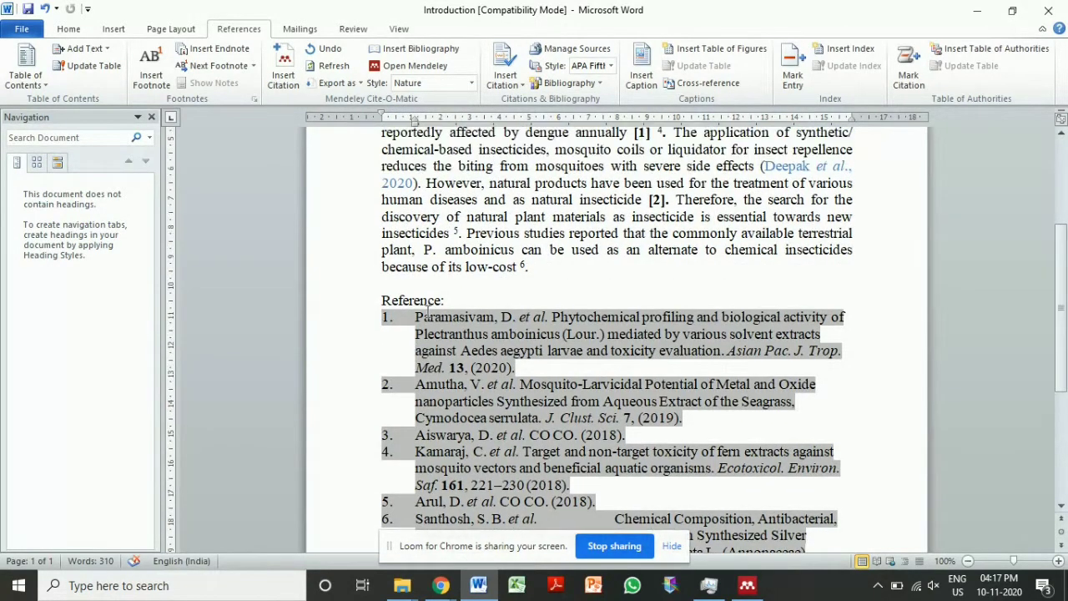
scroll(572, 326, "up", 2)
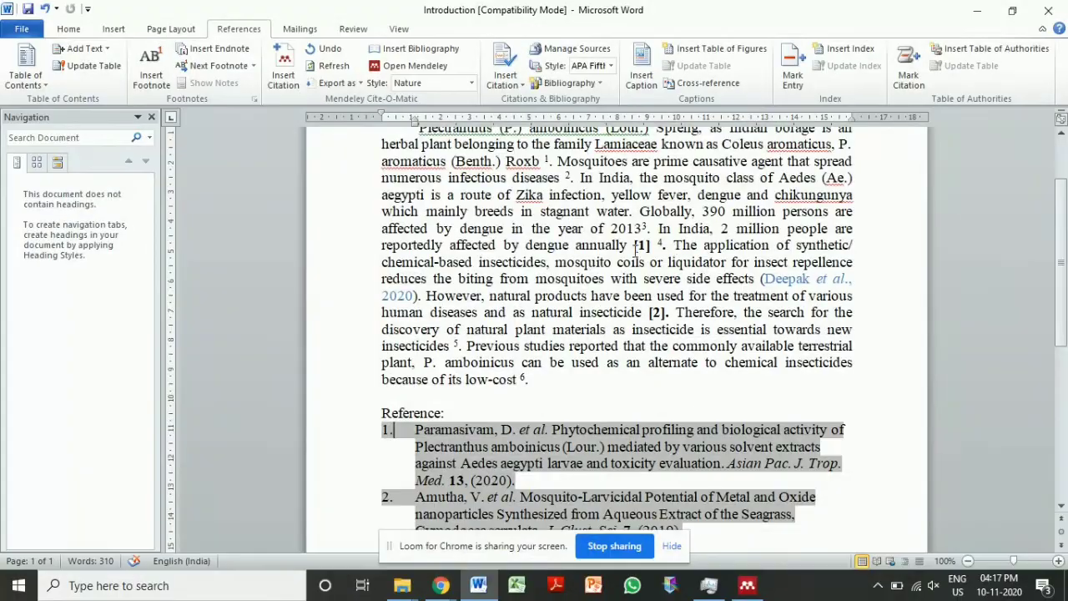
scroll(636, 248, "up", 2)
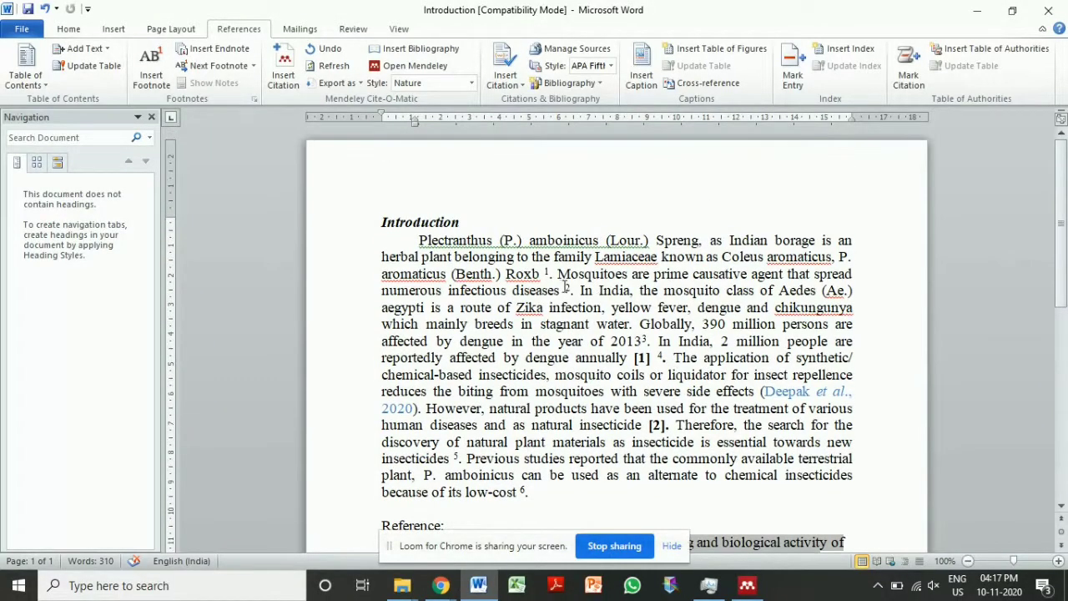
left_click(566, 288)
left_click(545, 271)
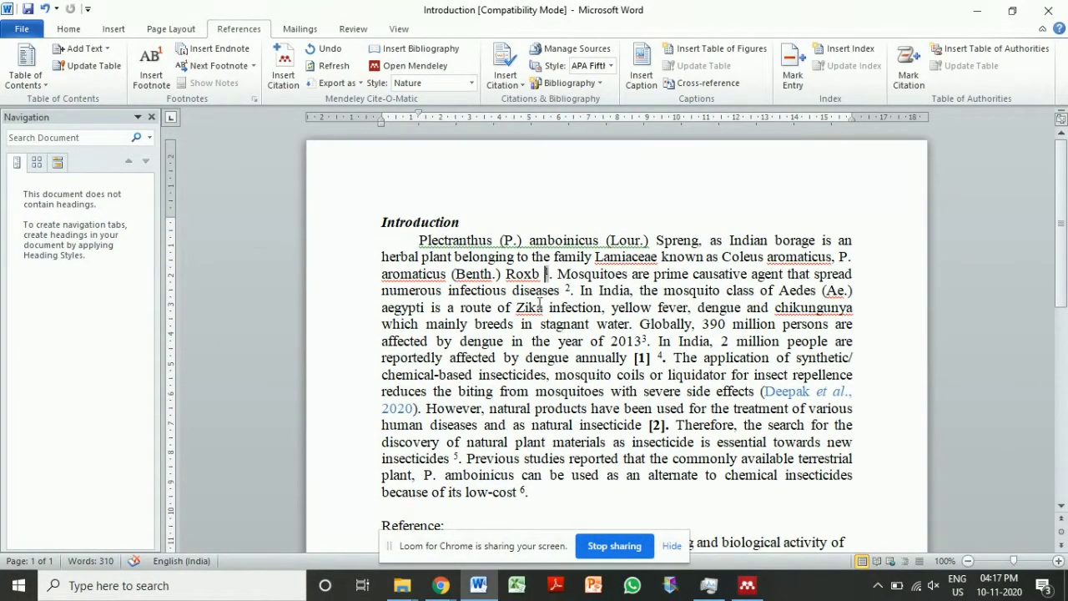
scroll(547, 309, "down", 3)
left_click(433, 368)
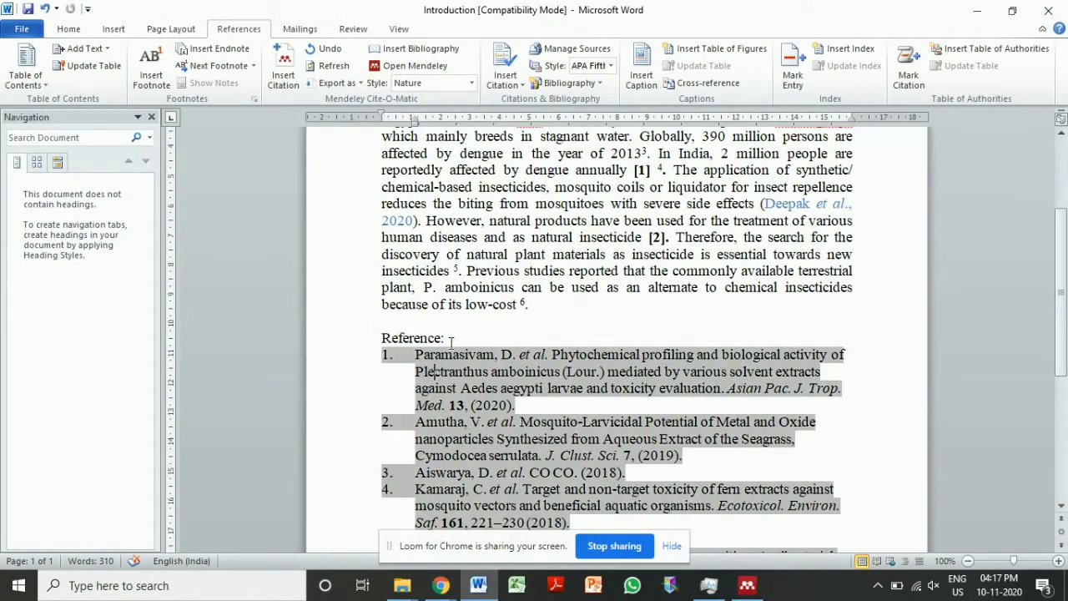
Search the downloadable citation styles under More Styles for 'adva'.
left_click(471, 83)
left_click(424, 234)
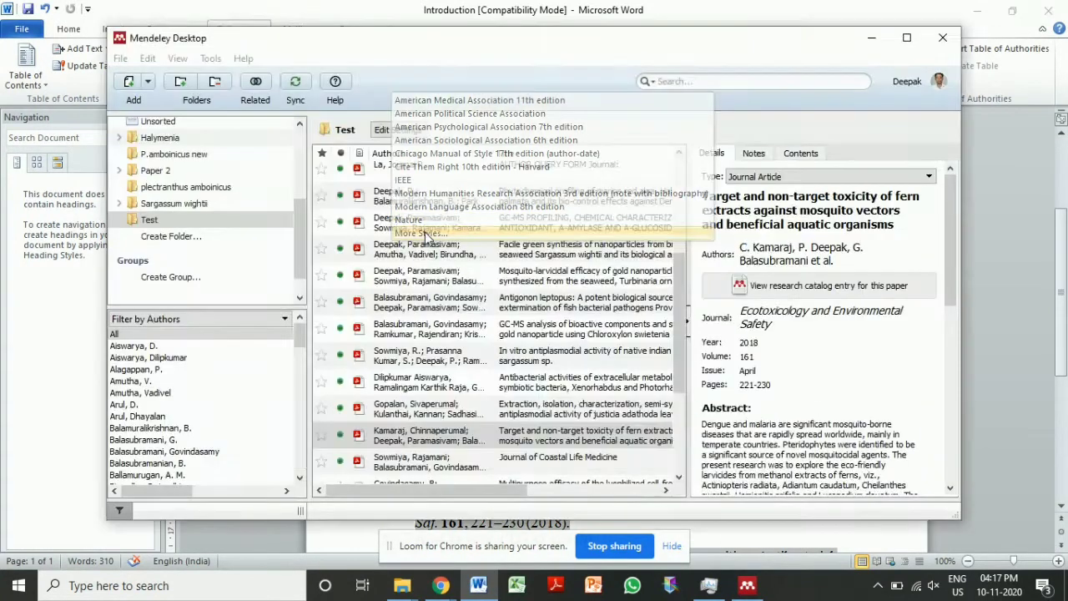
scroll(375, 239, "down", 4)
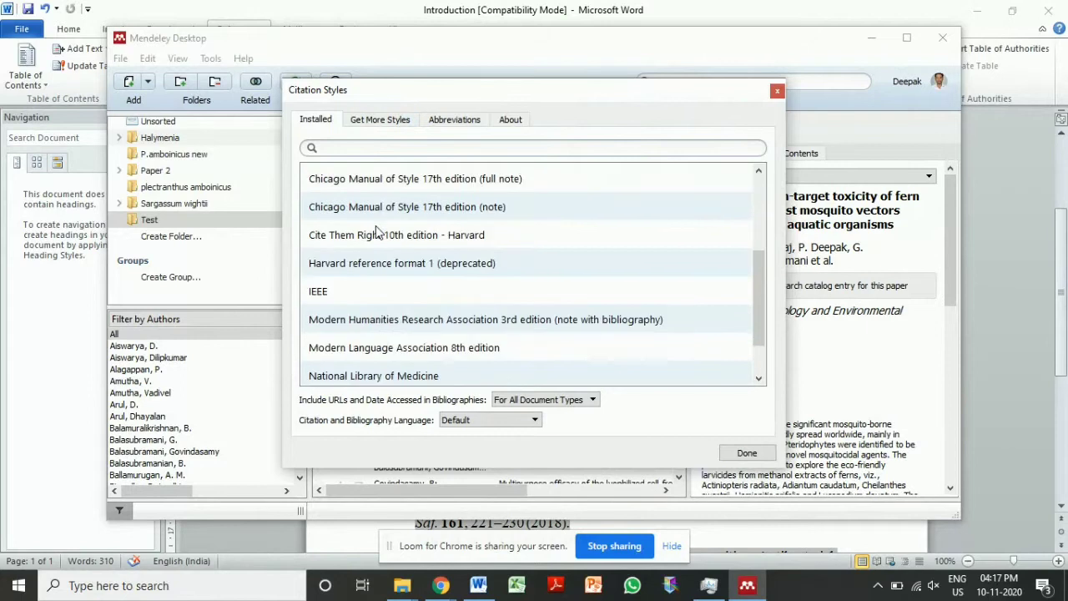
scroll(376, 208, "up", 4)
left_click(379, 121)
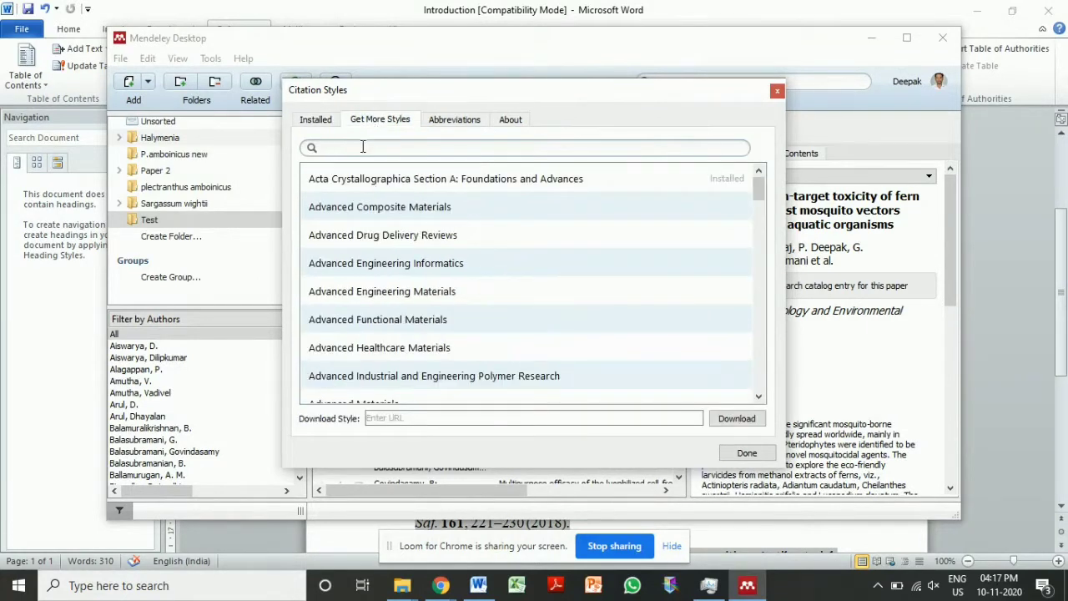
left_click(362, 147)
type("adva")
Install the Advanced Composite Materials style and close the style manager.
left_click(368, 209)
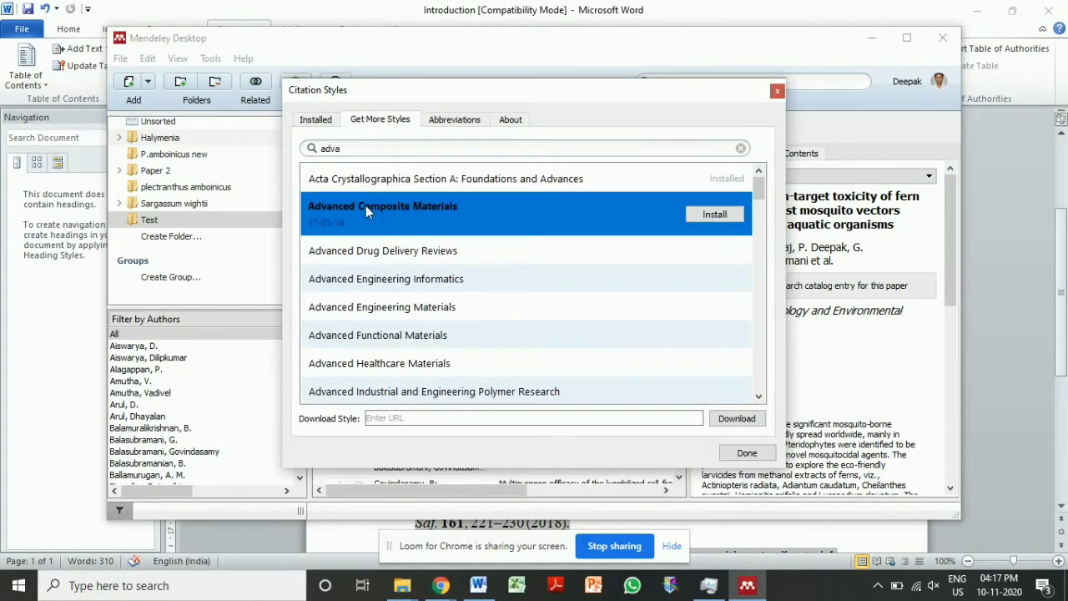
left_click(716, 217)
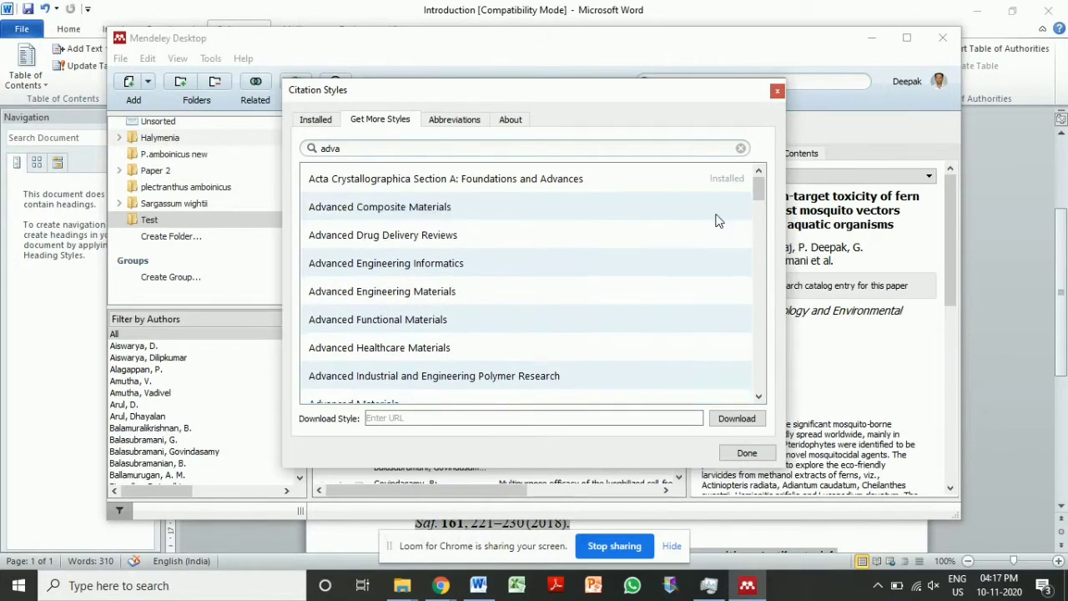
left_click(405, 203)
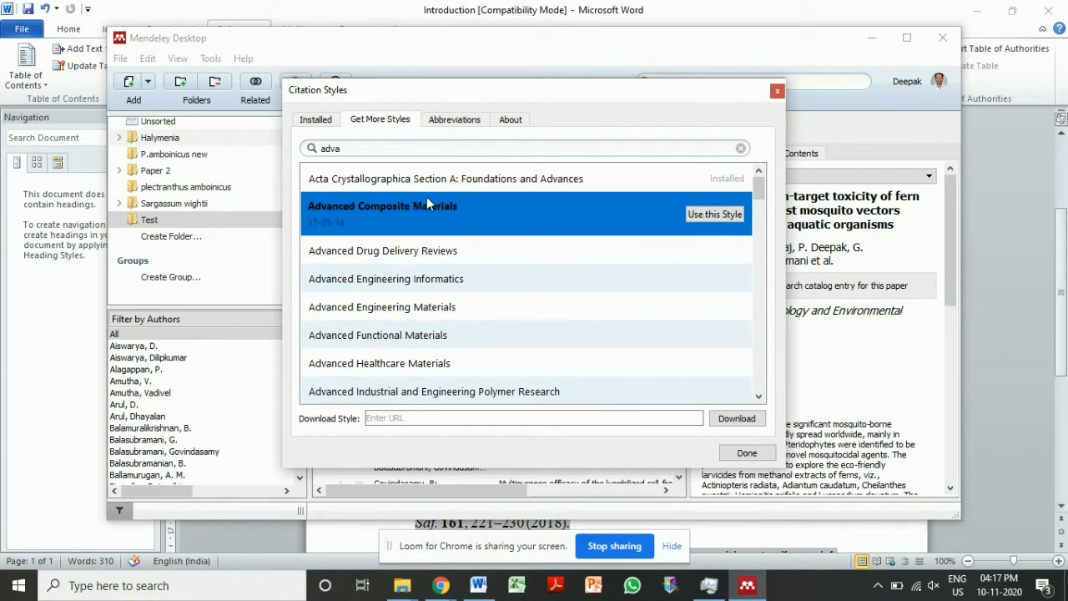
left_click(722, 215)
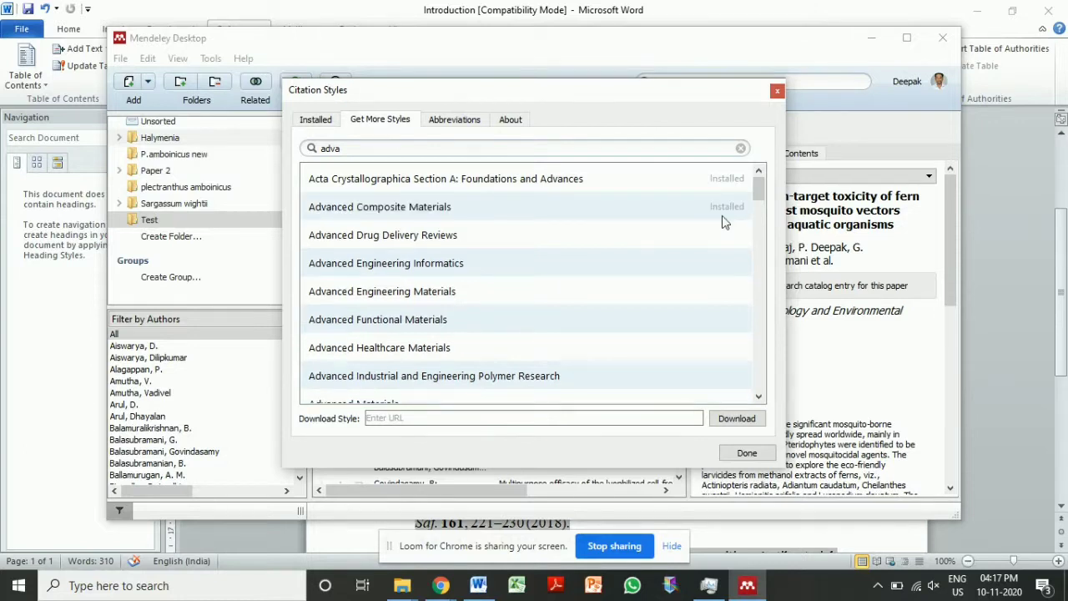
left_click(747, 453)
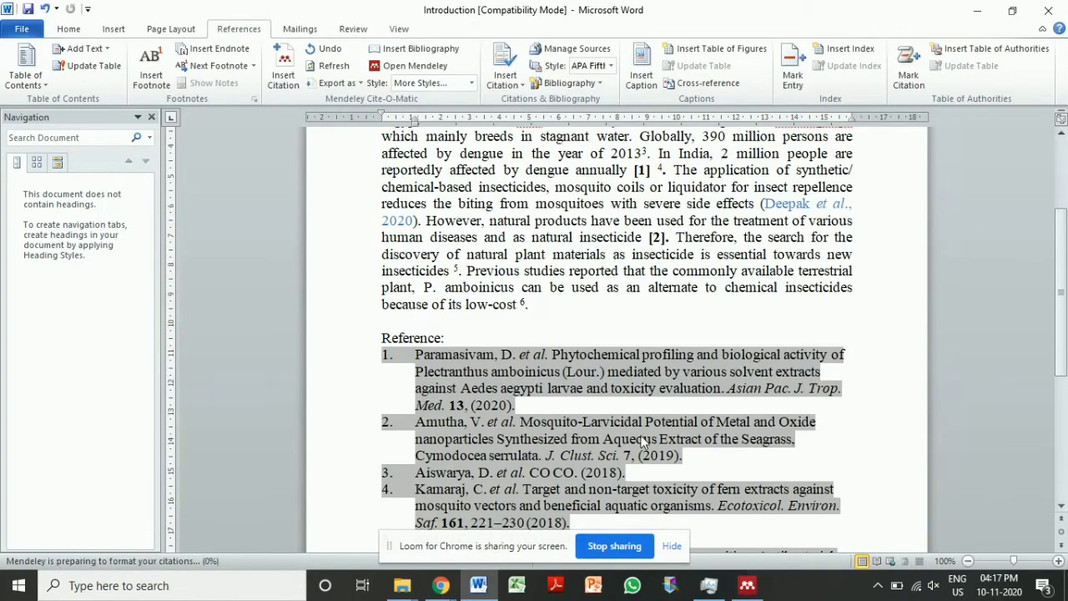
Search installed styles for 'ad' and apply the Acta Crystallographica Section A style.
left_click(527, 405)
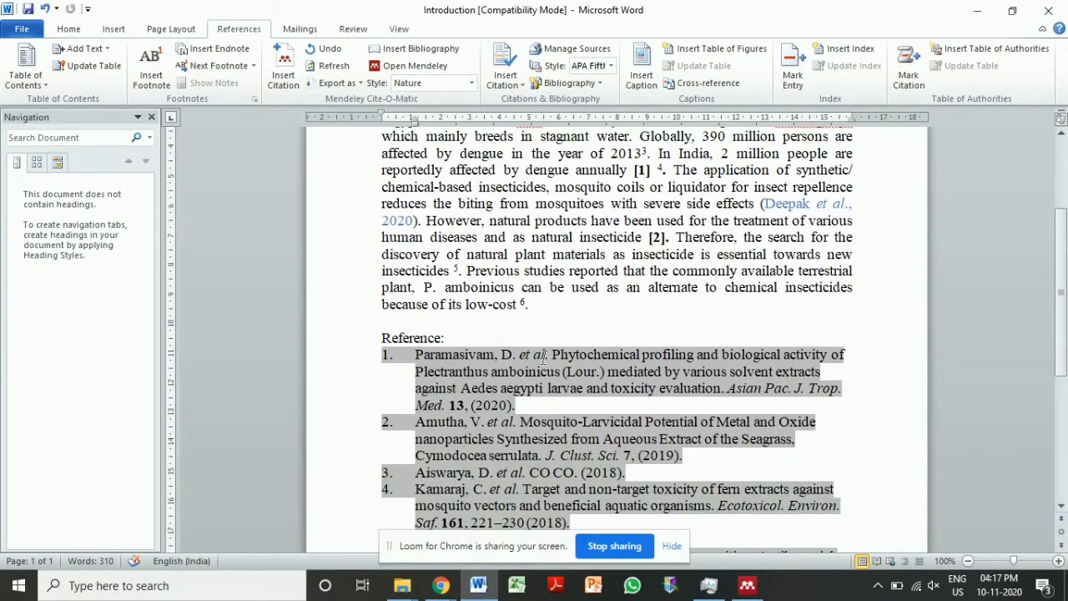
left_click(472, 83)
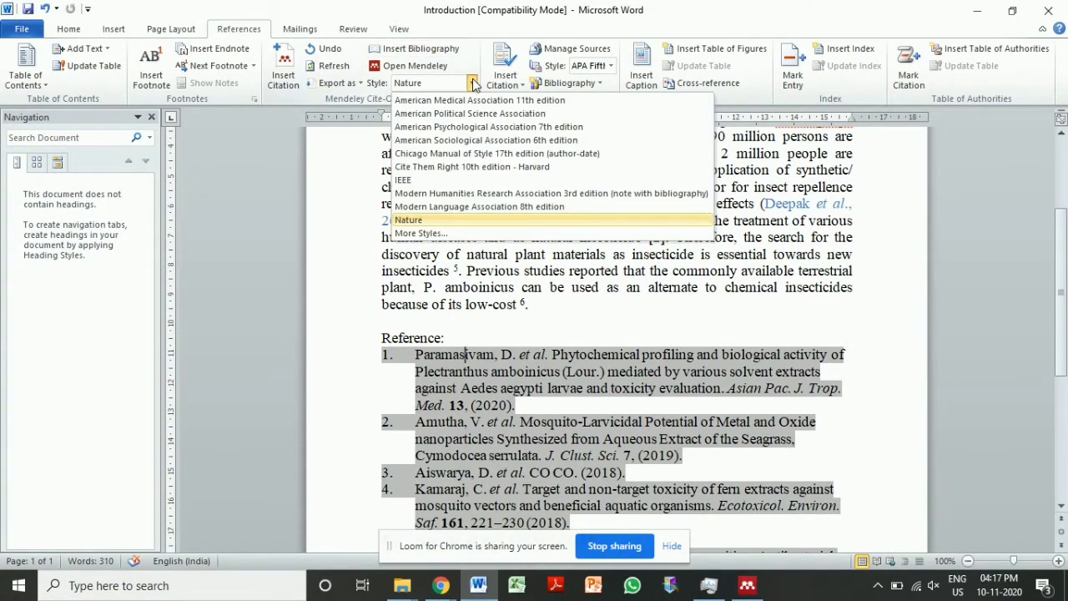
left_click(429, 233)
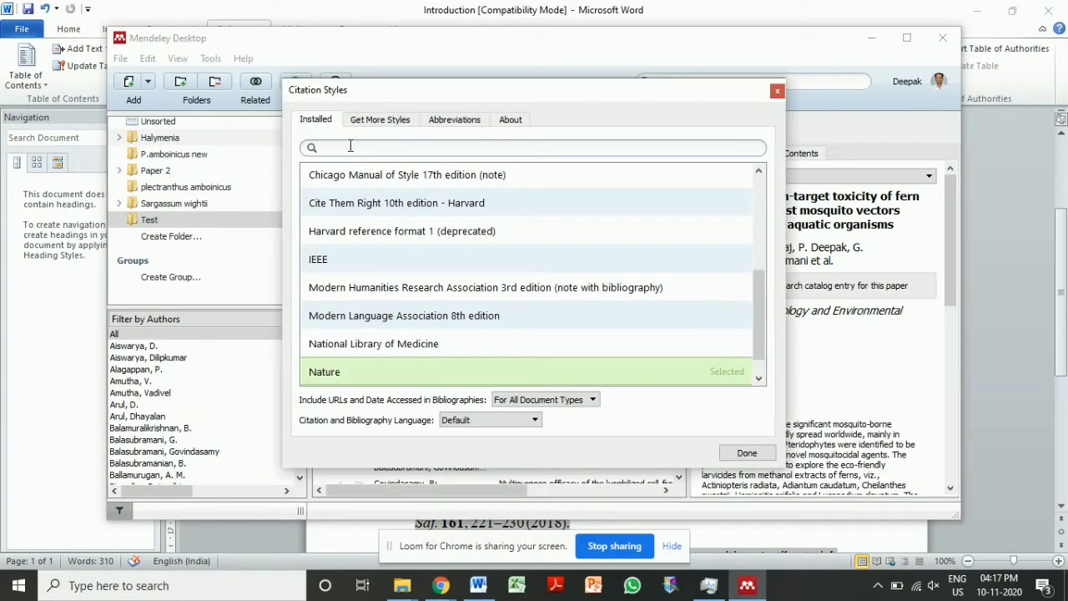
type("ad")
left_click(359, 184)
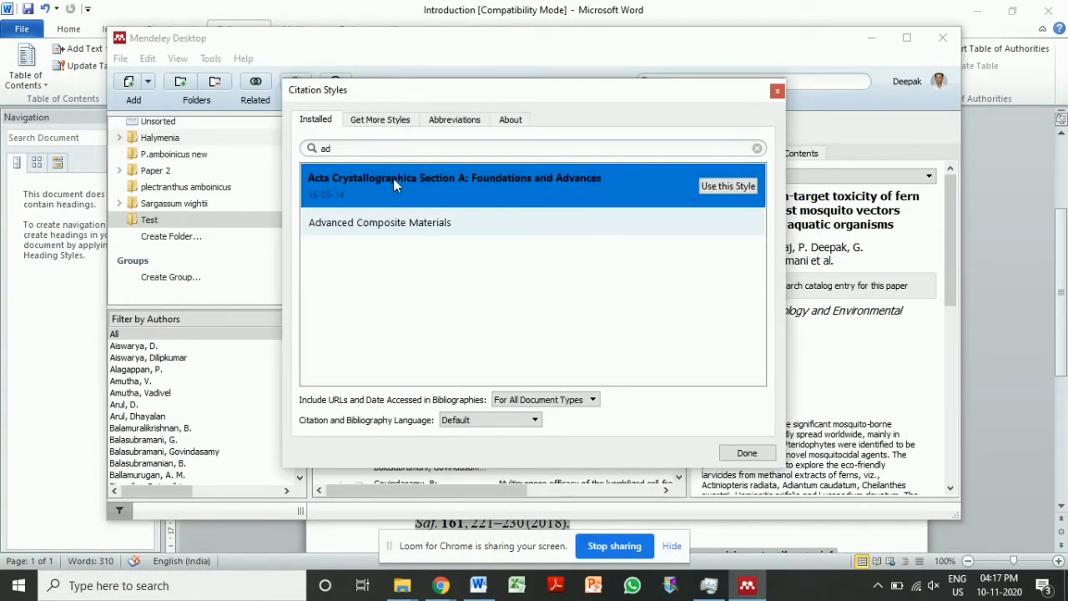
left_click(714, 185)
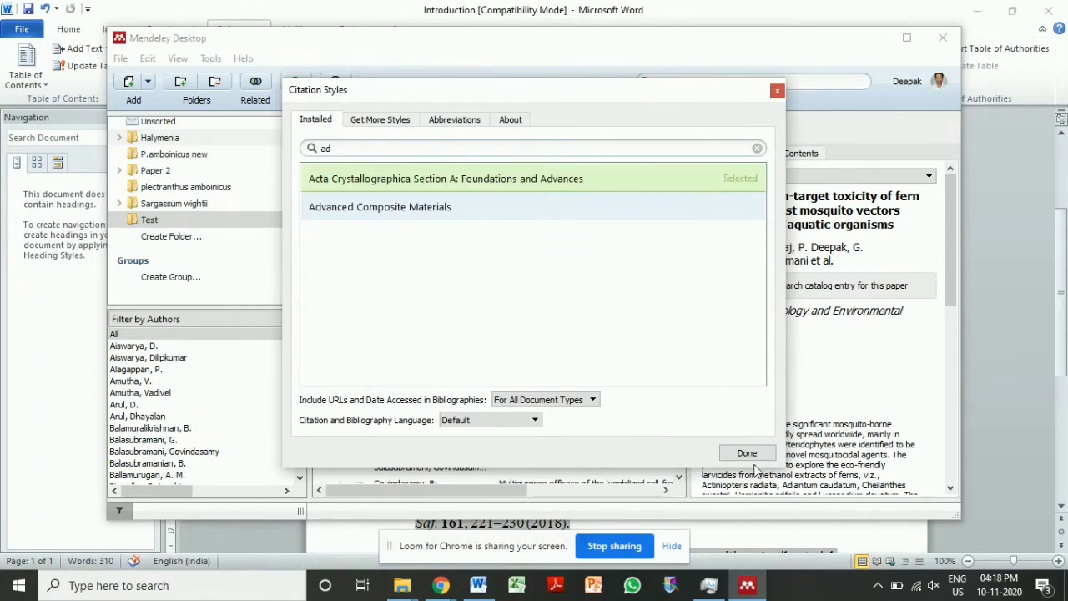
left_click(747, 454)
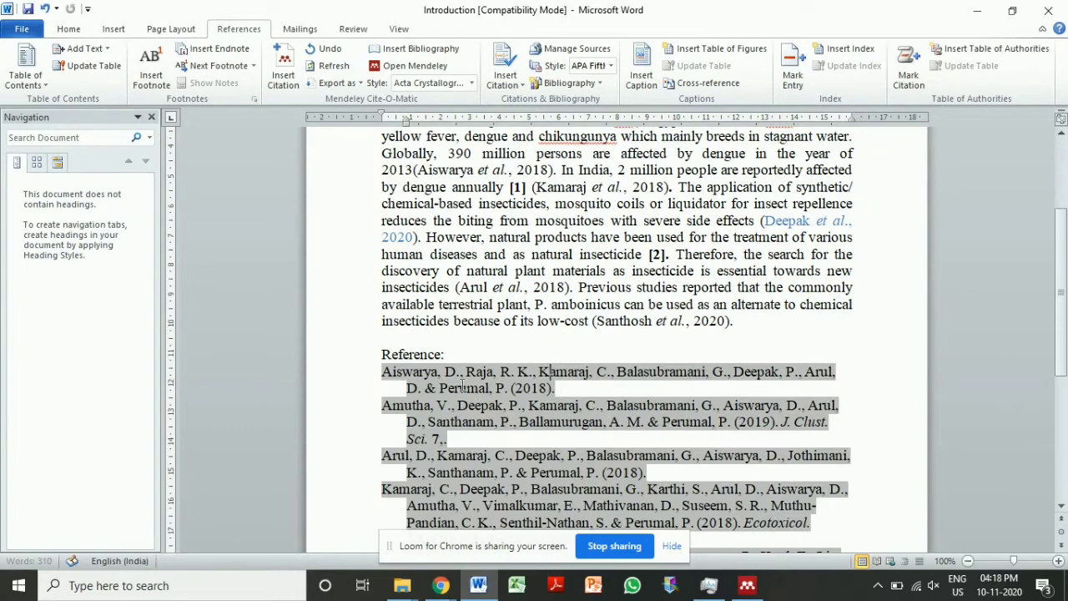
Scroll through the six Acta Crystallographica reference entries, Aiswarya through Santhosh.
scroll(450, 380, "down", 5)
scroll(444, 383, "up", 8)
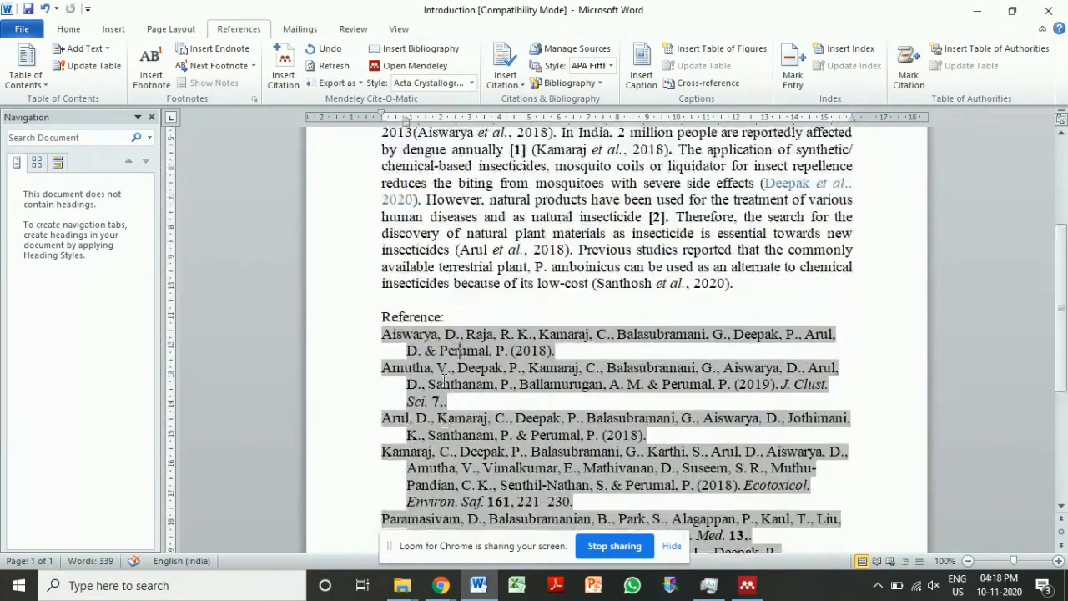
scroll(574, 378, "down", 3)
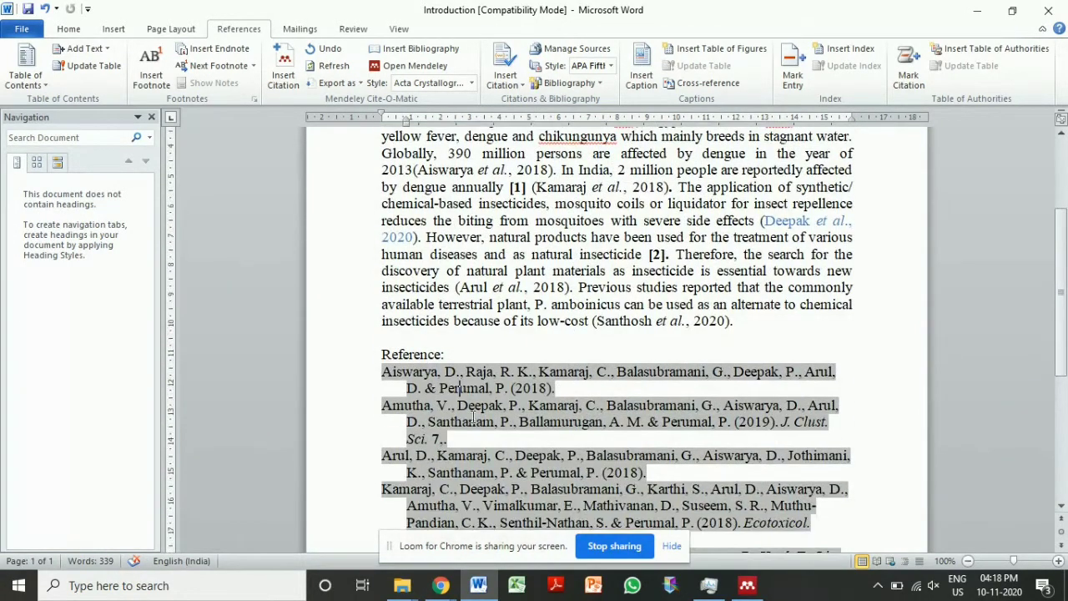
scroll(522, 401, "down", 4)
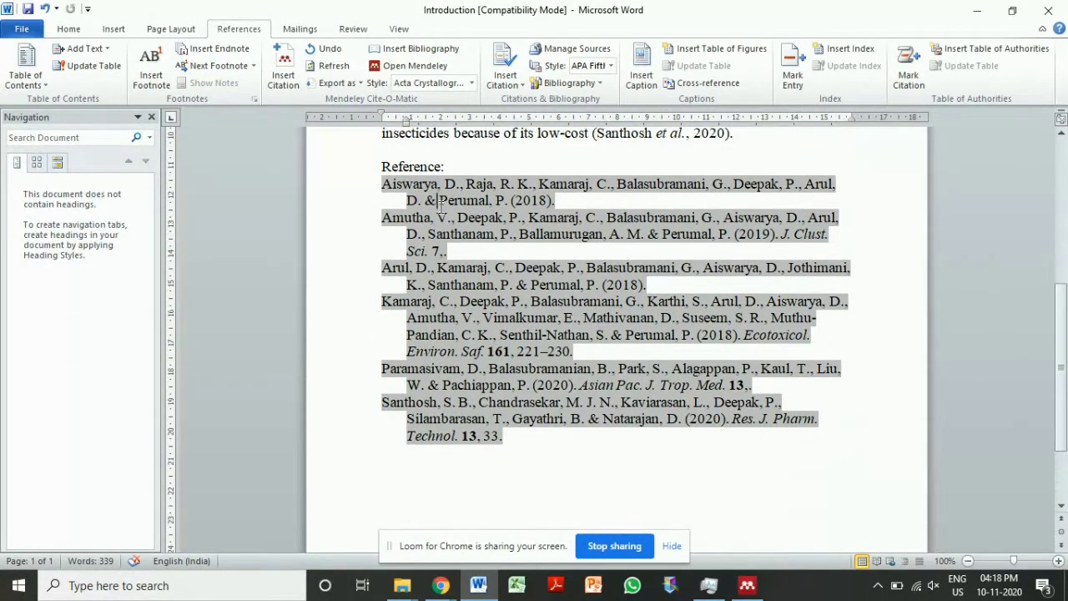
scroll(616, 333, "up", 2)
Switch the citation style to IEEE, giving bracketed numbers [1]–[6].
left_click(472, 84)
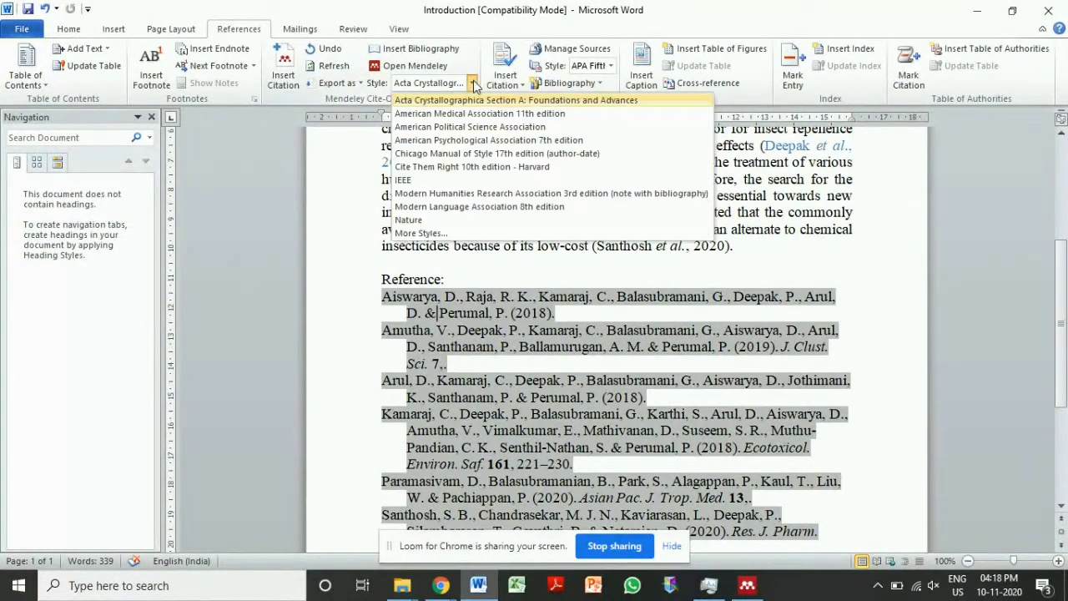
left_click(426, 180)
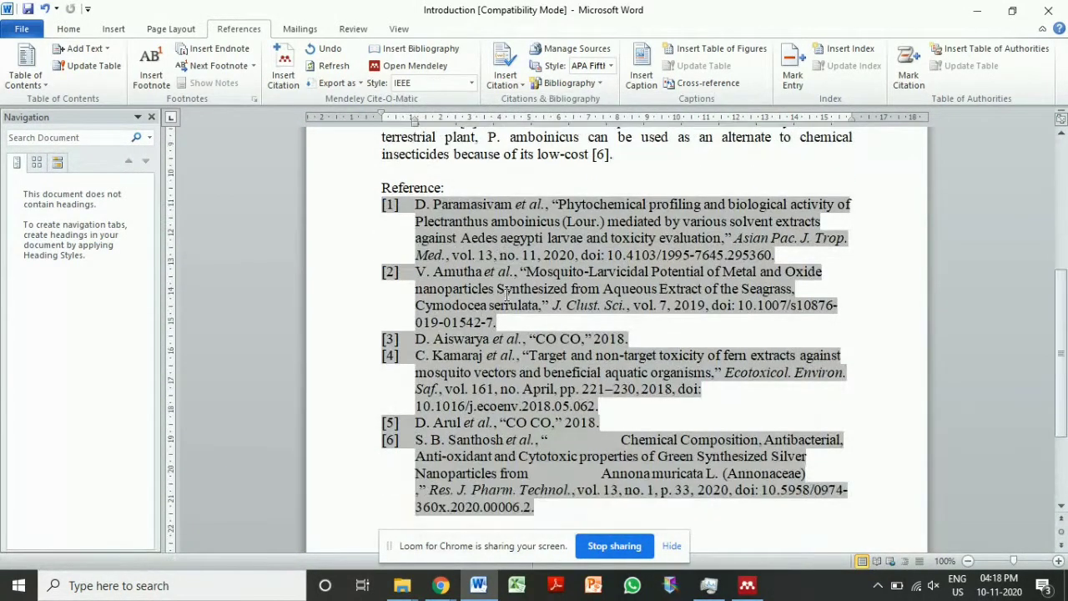
scroll(551, 265, "up", 4)
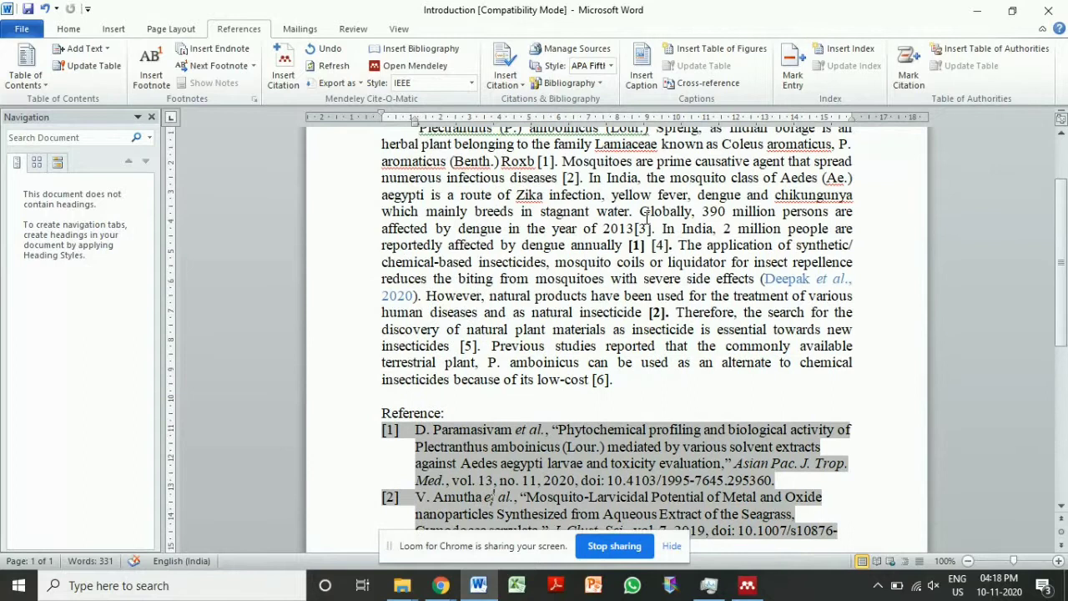